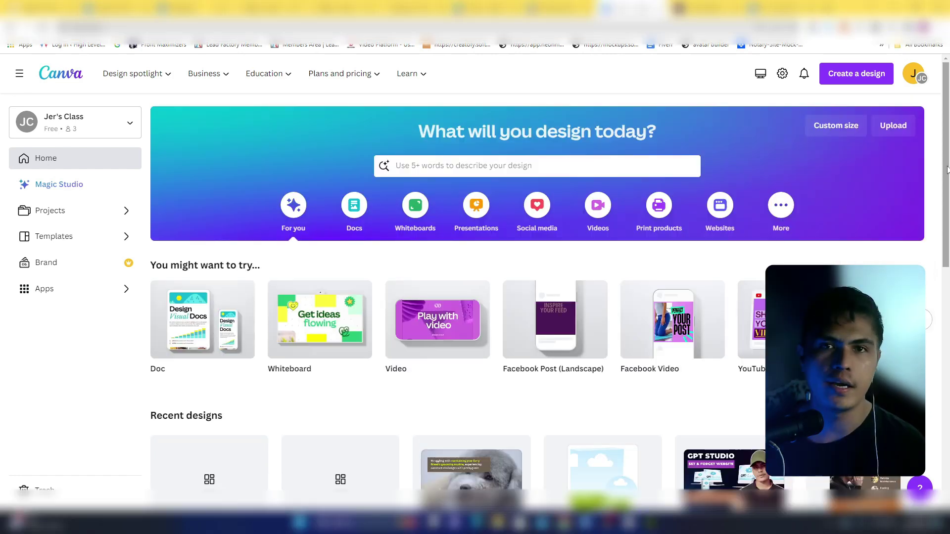
Show the Videos category formats, such as Facebook Video, Instagram Reel and TikTok Video, on the home page
scroll(946, 222, "up", 1)
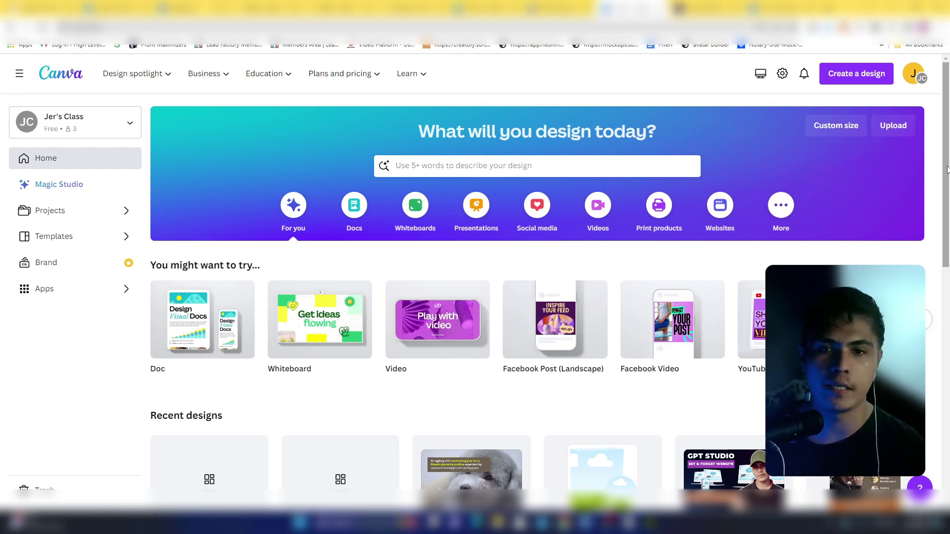
left_click(597, 205)
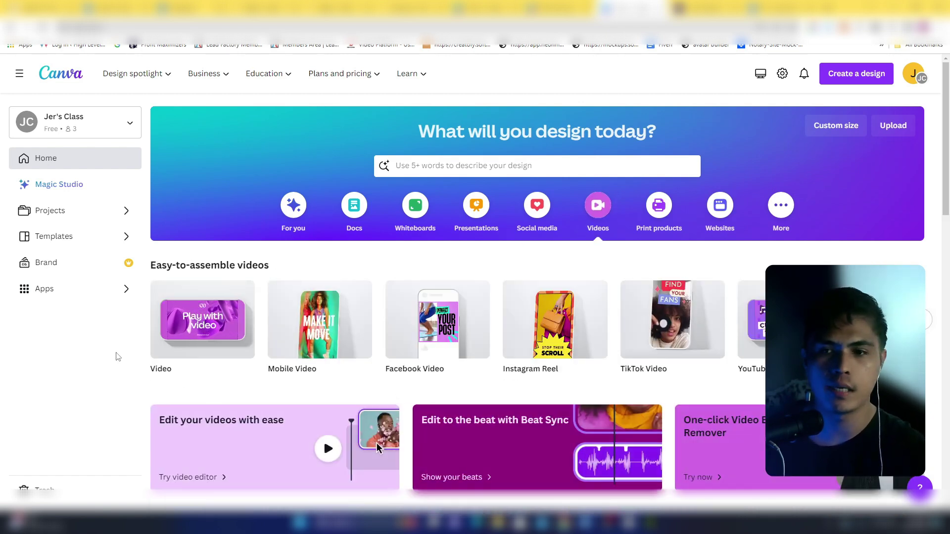
mouse_move(170, 346)
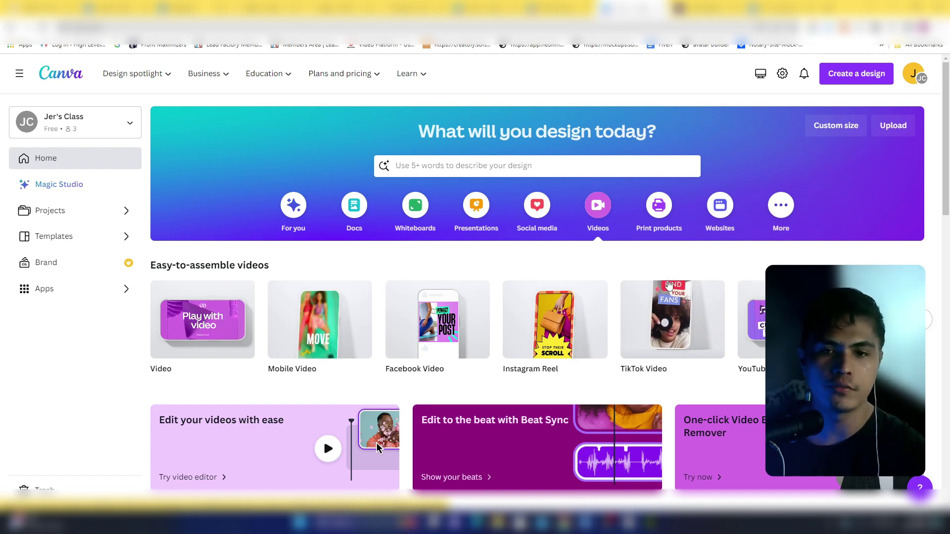
Create a blank Facebook Video with a corgi photo from a 'dog' search as the first page's background
left_click(437, 349)
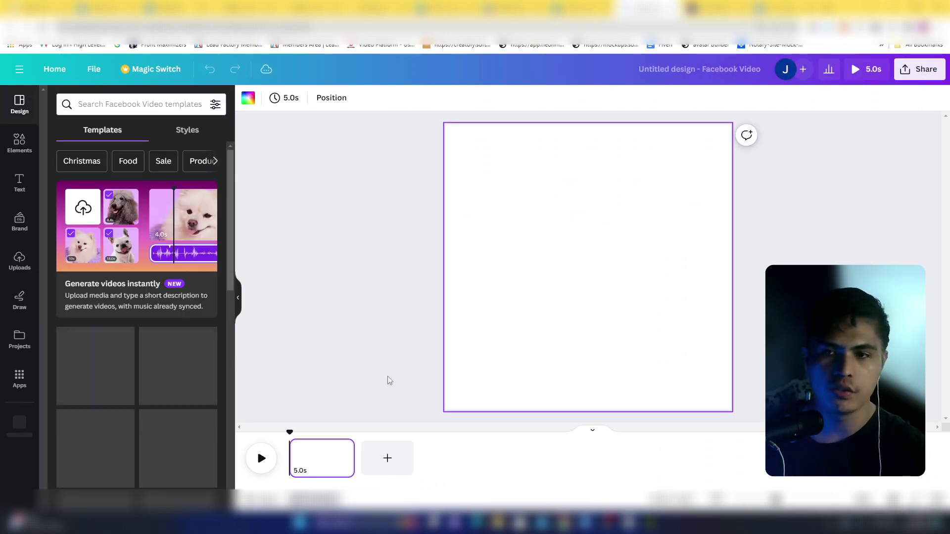
left_click(23, 146)
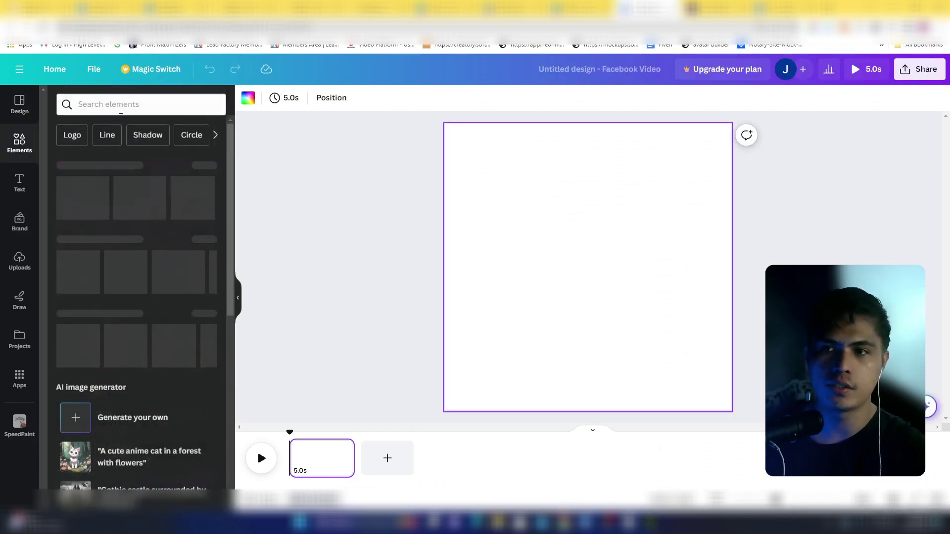
type("dog")
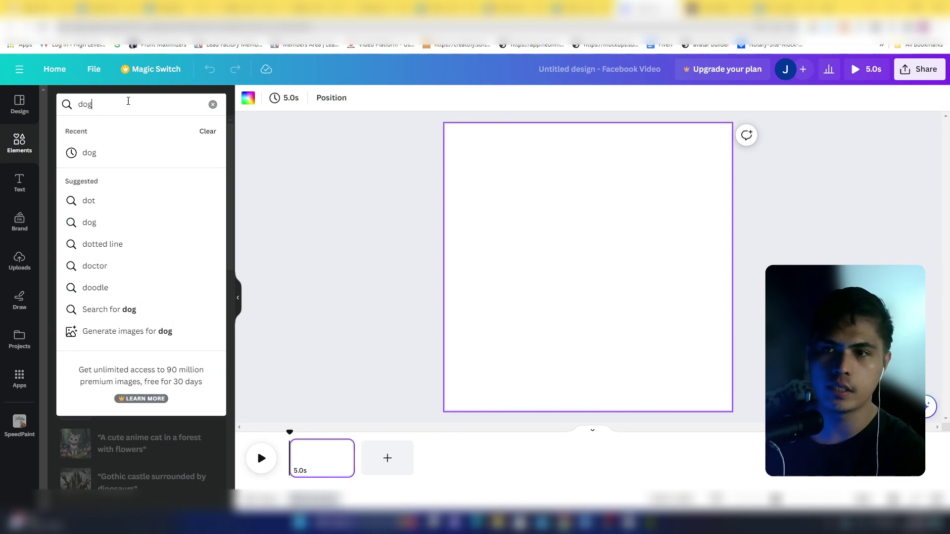
key("Return")
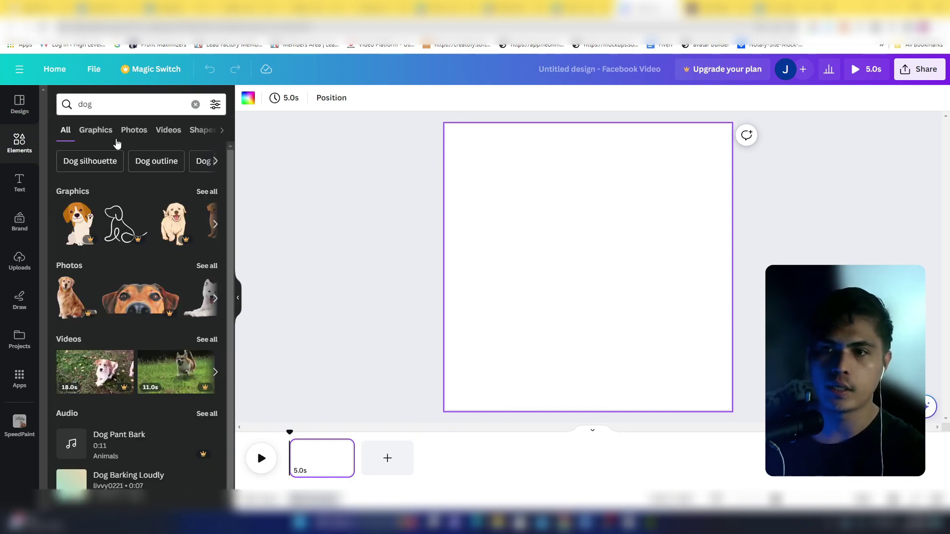
left_click(109, 133)
scroll(161, 298, "down", 1)
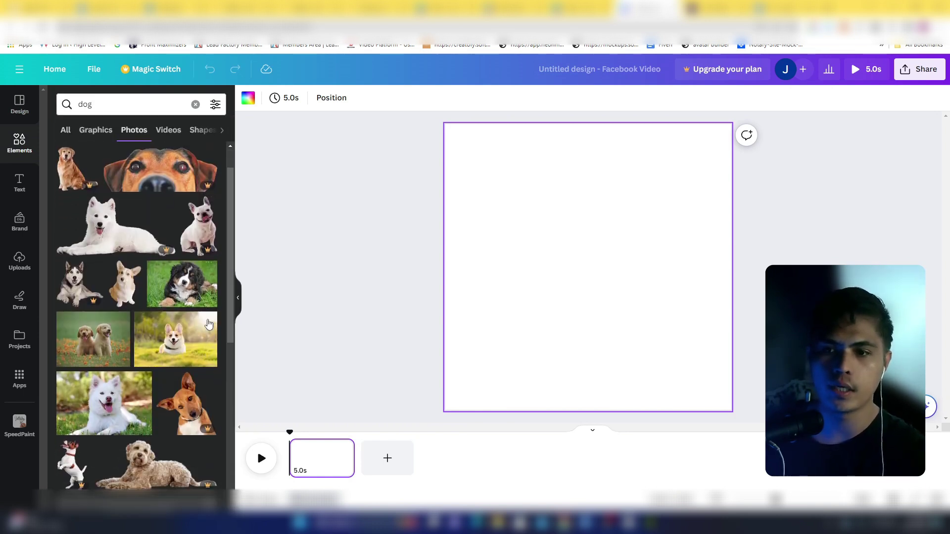
left_click(175, 327)
right_click(614, 212)
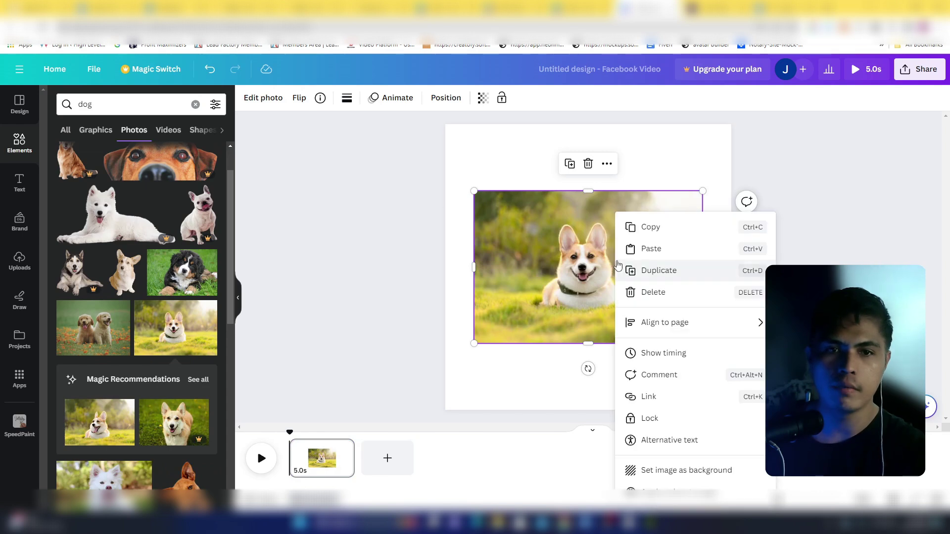
left_click(699, 470)
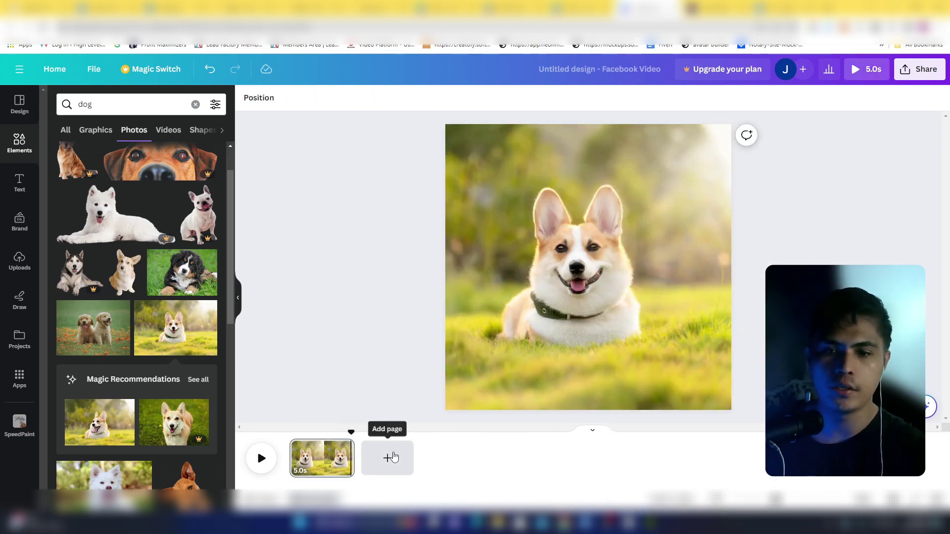
Add a second page with the white dog photo set as its background
left_click(387, 459)
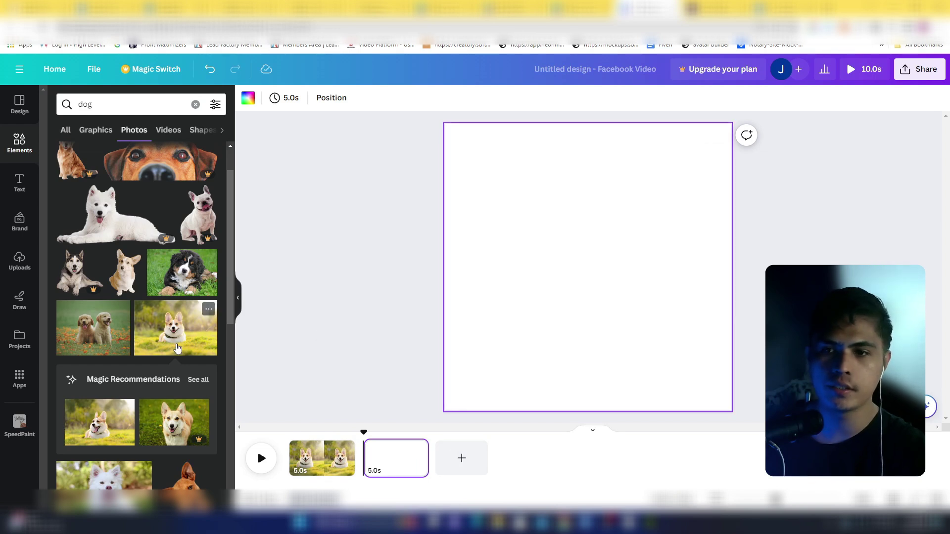
scroll(178, 349, "down", 1)
left_click(104, 440)
right_click(565, 194)
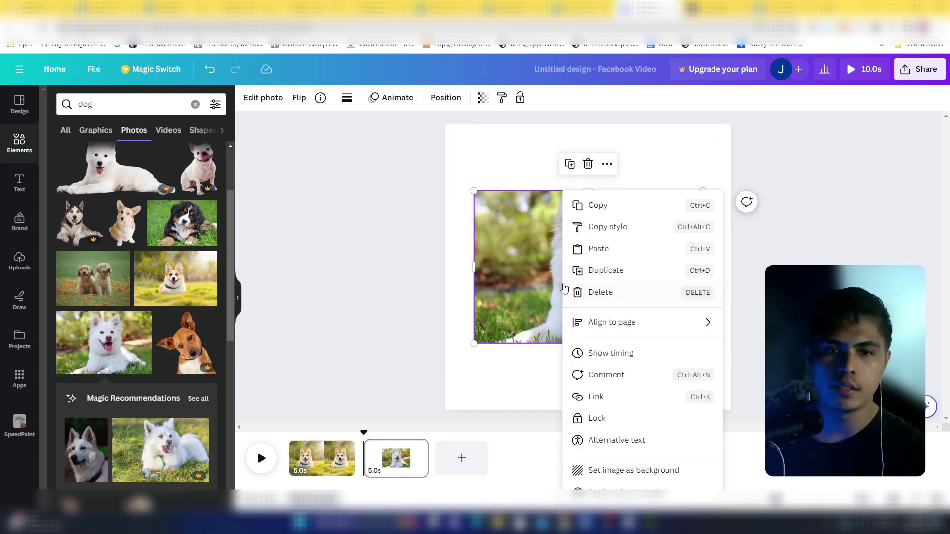
left_click(621, 469)
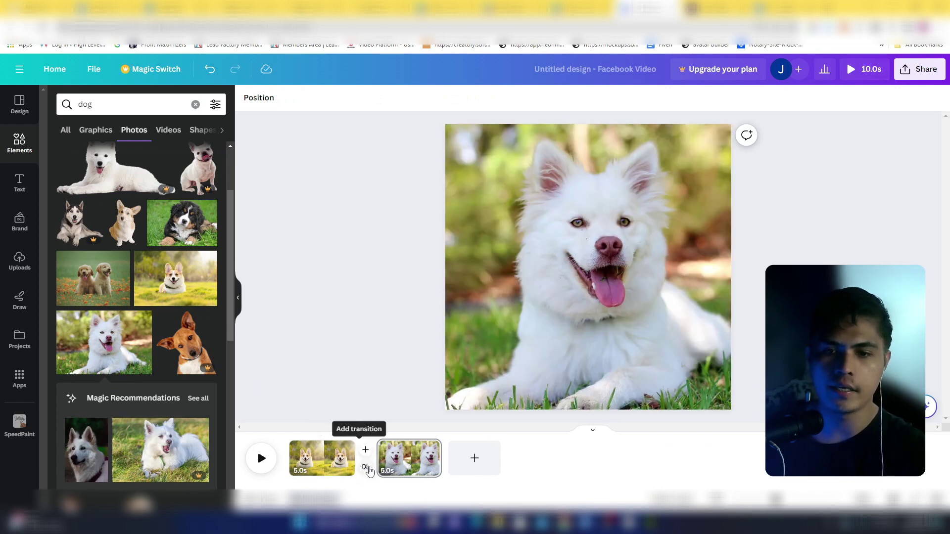
Add a Color Wipe transition angled down-right (↘) between pages 1 and 2, then play the preview
left_click(361, 469)
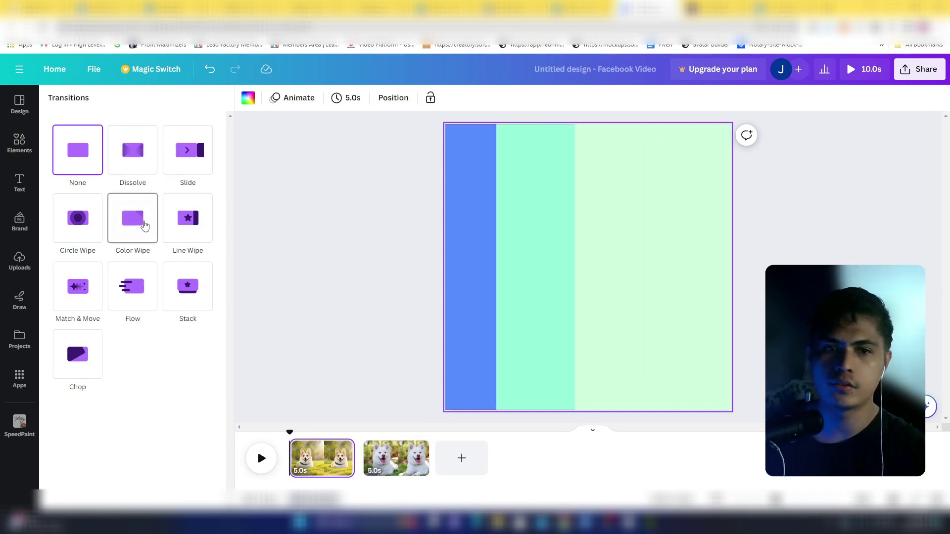
left_click(144, 225)
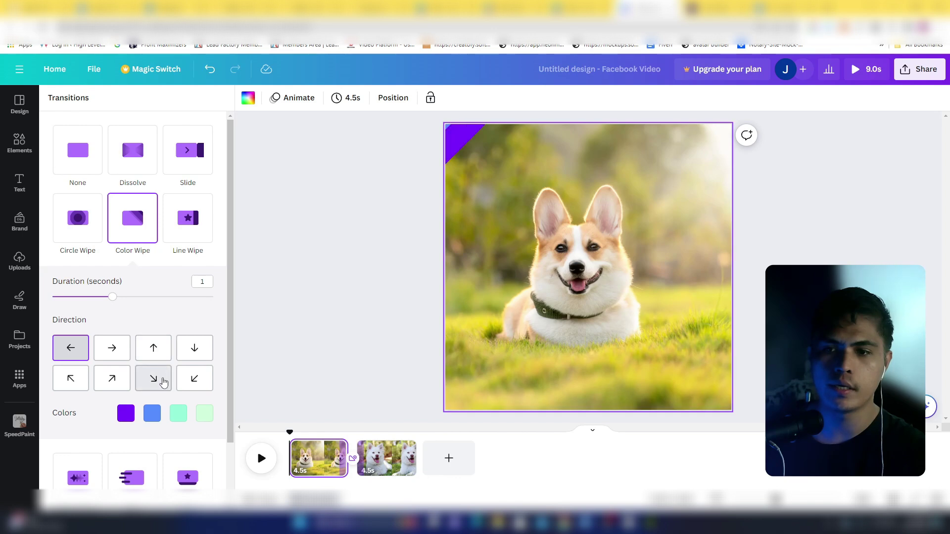
left_click(160, 378)
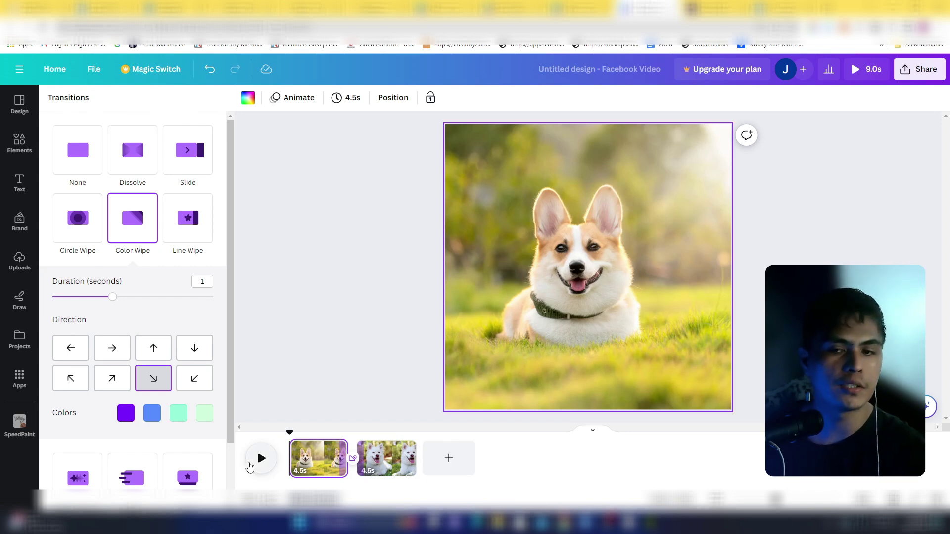
left_click(250, 466)
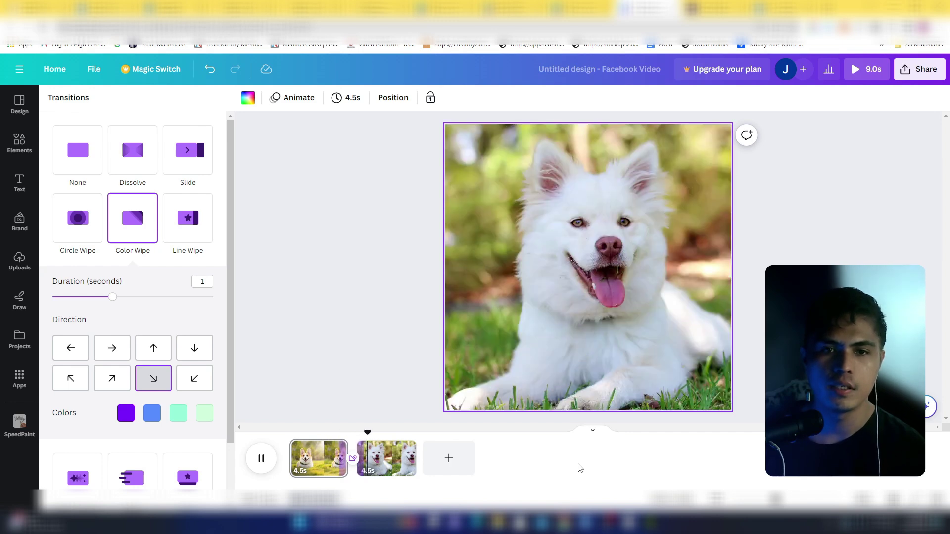
Stop the preview and add a third page with the Bernese puppy photo as its background
left_click(249, 463)
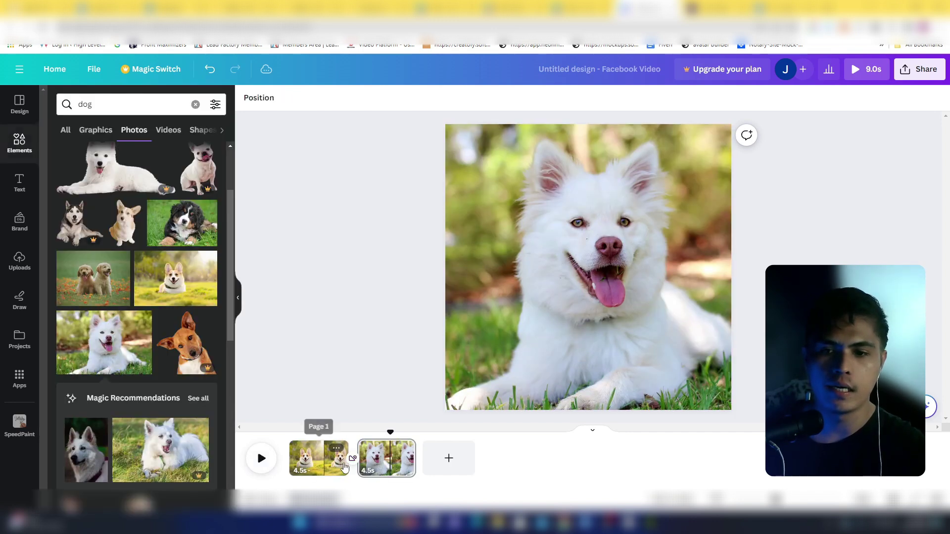
left_click(449, 458)
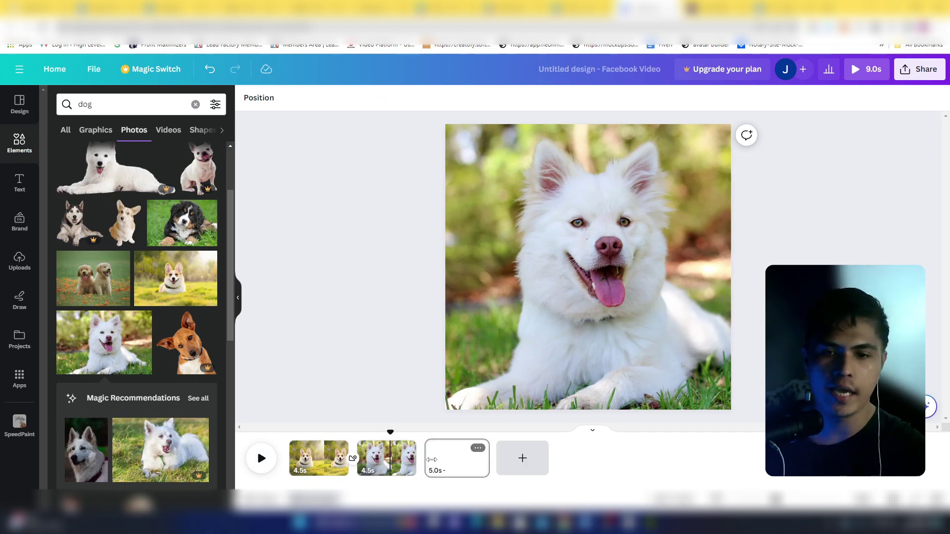
scroll(168, 391, "down", 2)
scroll(173, 398, "down", 2)
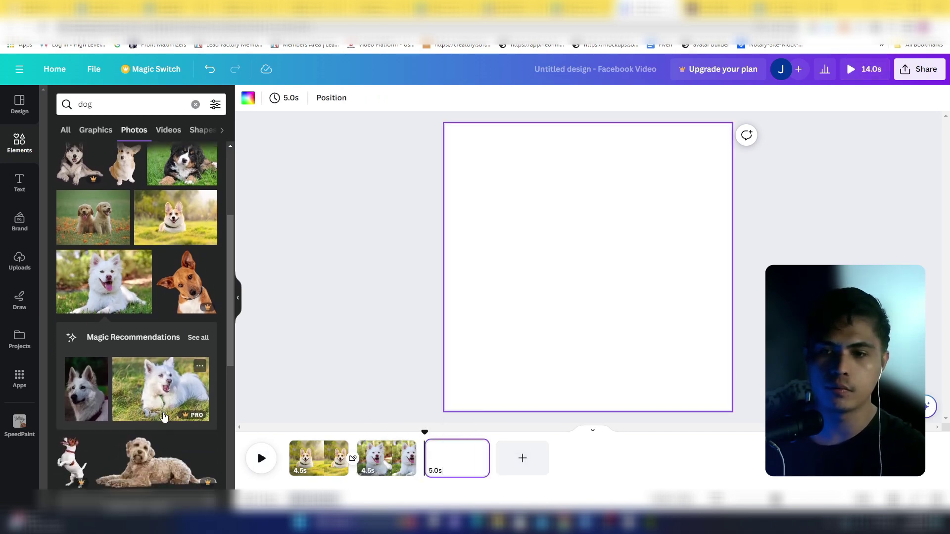
scroll(182, 412, "up", 3)
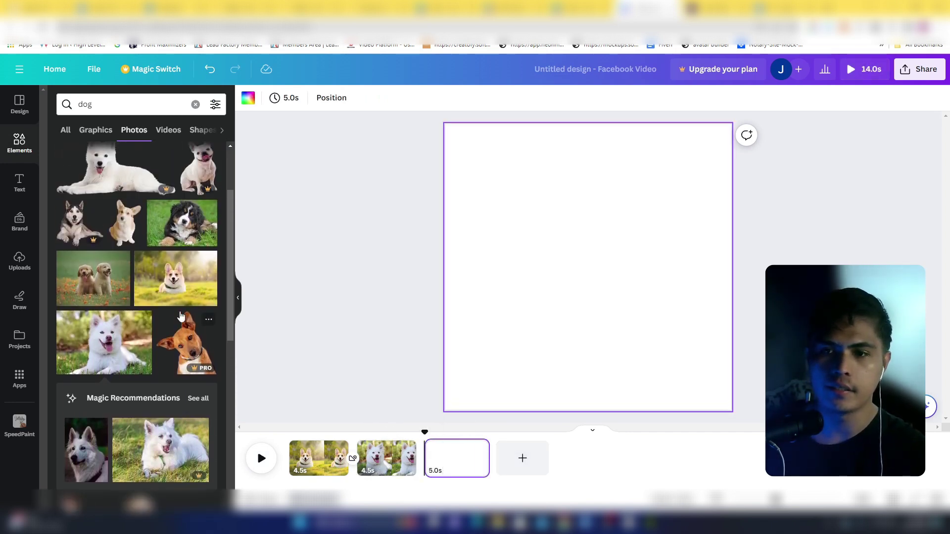
scroll(183, 411, "up", 3)
left_click(181, 322)
right_click(556, 267)
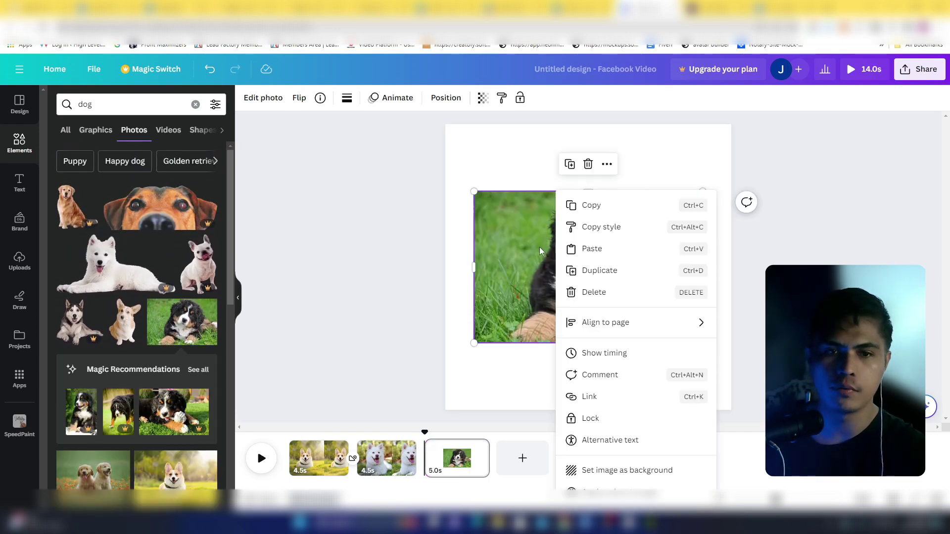
left_click(615, 468)
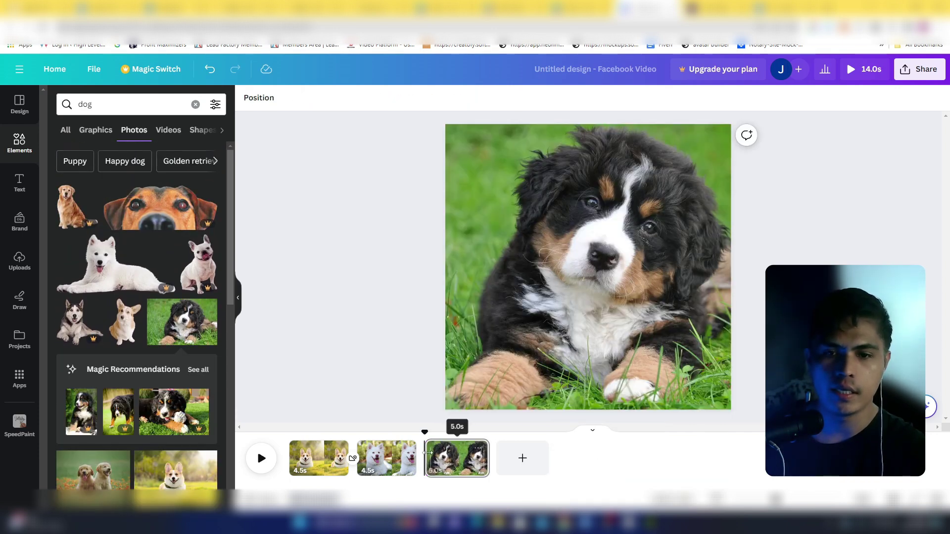
Add a down-right (↘) Color Wipe transition between pages 2 and 3 and scrub through it
left_click(424, 469)
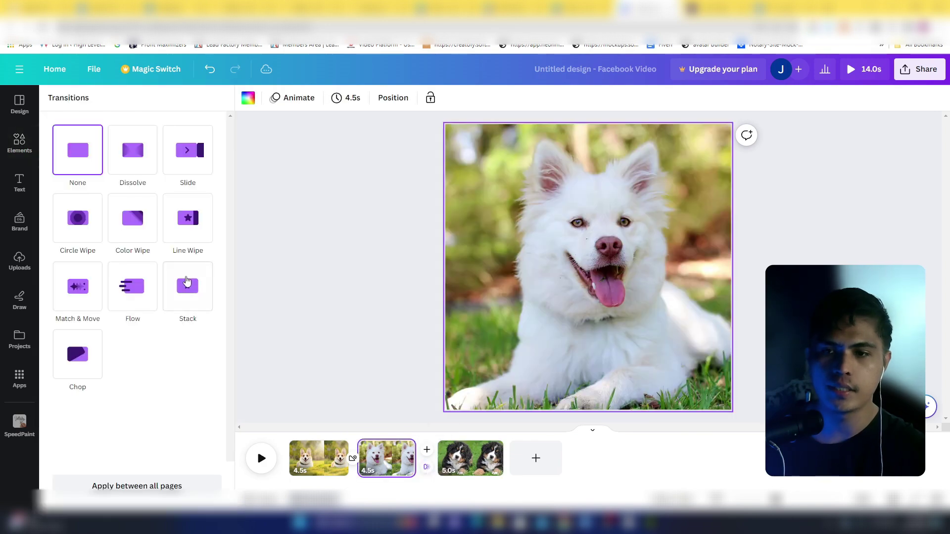
left_click(142, 242)
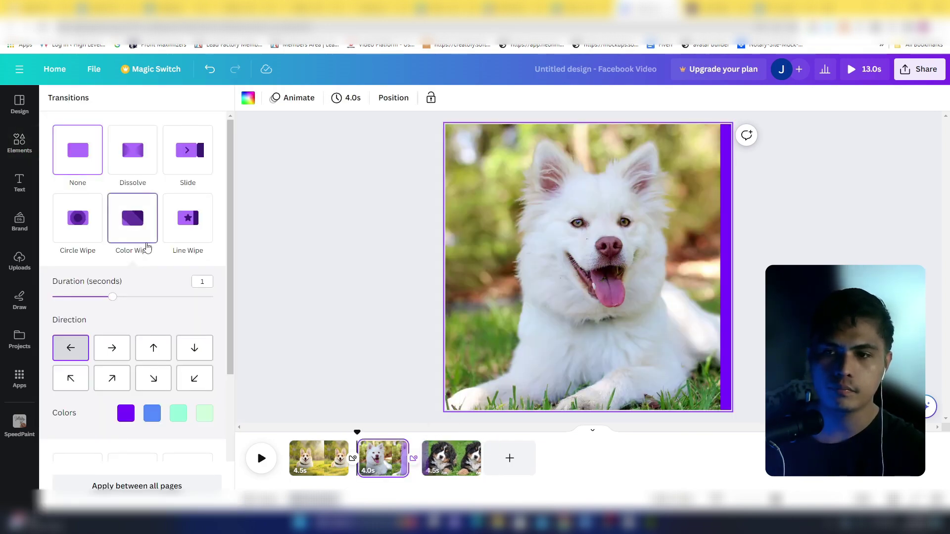
left_click(154, 379)
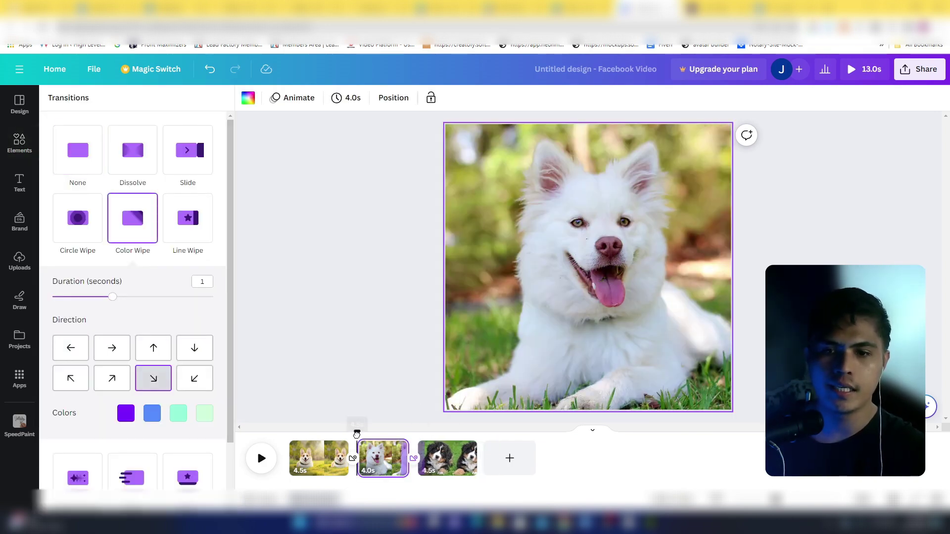
left_click_drag(357, 431, 383, 427)
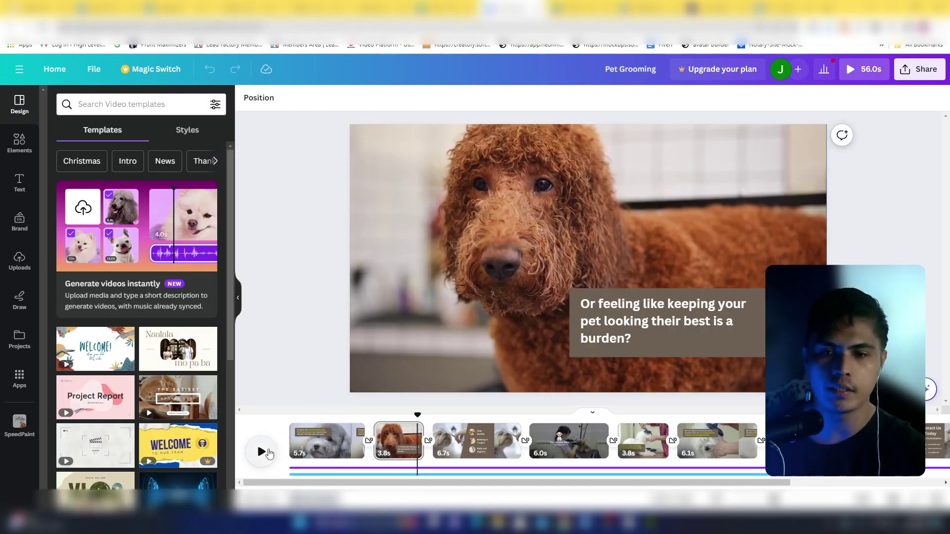
Play the Pet Grooming video, browse its opening clips, then replay it from the first poodle clip
left_click(262, 452)
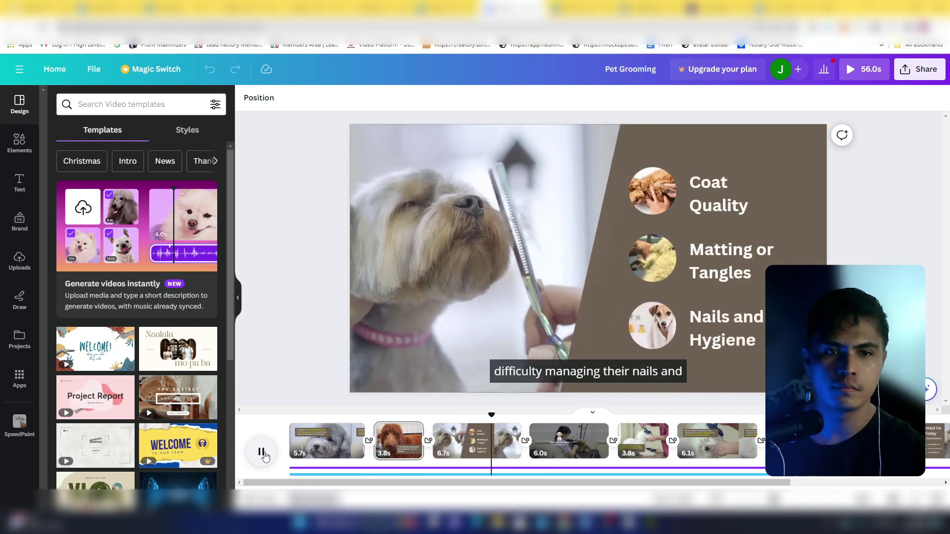
left_click(261, 452)
left_click_drag(493, 427, 290, 427)
left_click(364, 474)
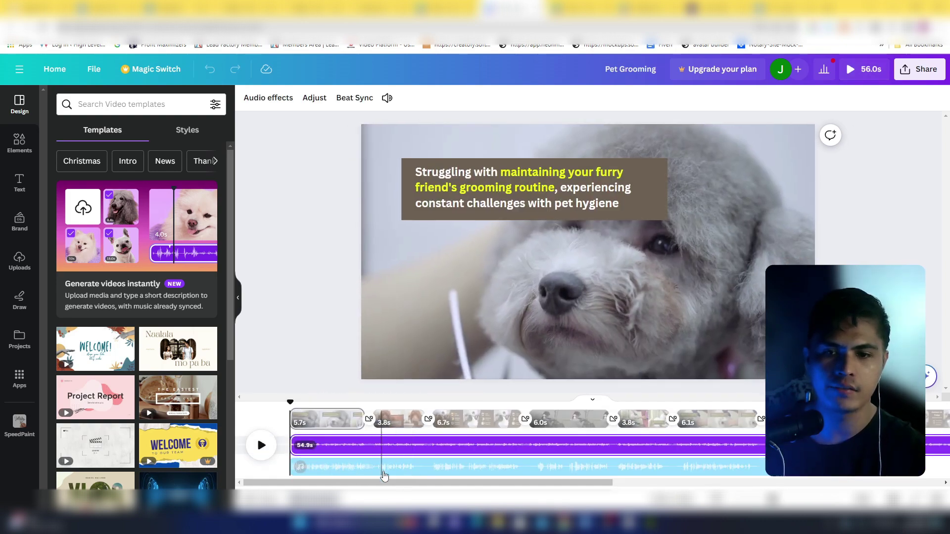
left_click(407, 452)
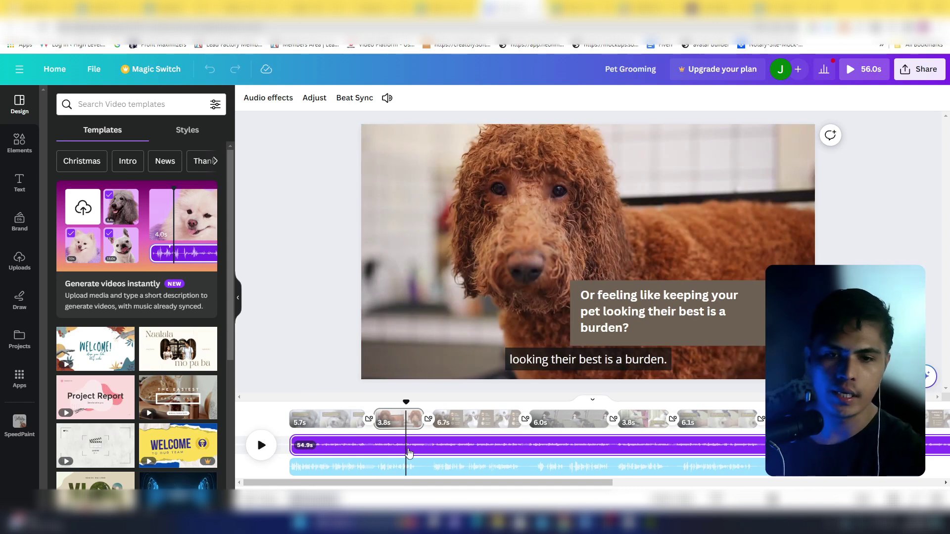
left_click(403, 420)
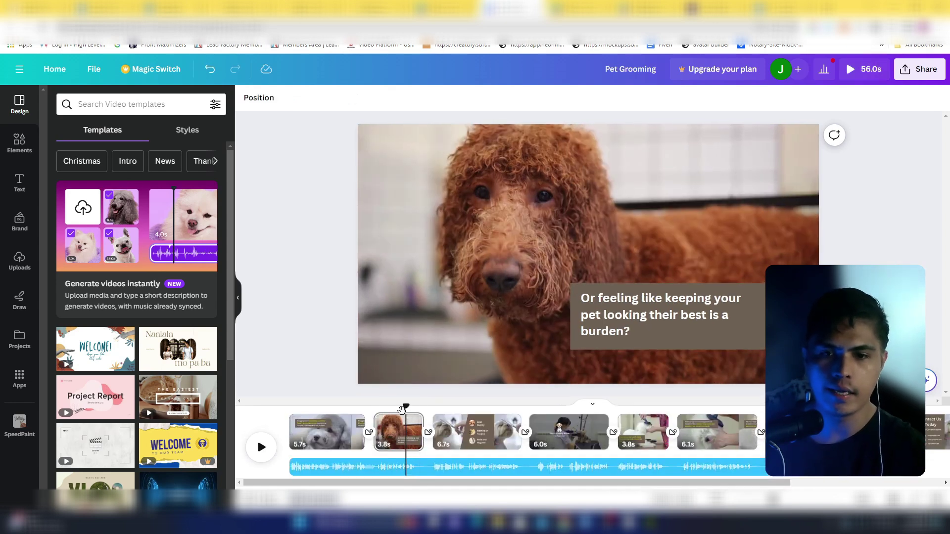
left_click(350, 416)
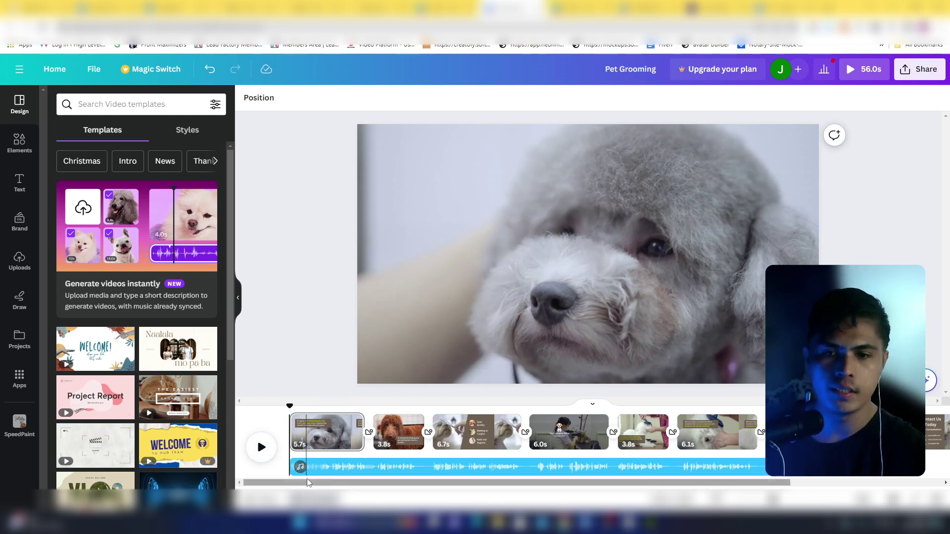
left_click_drag(307, 483, 455, 483)
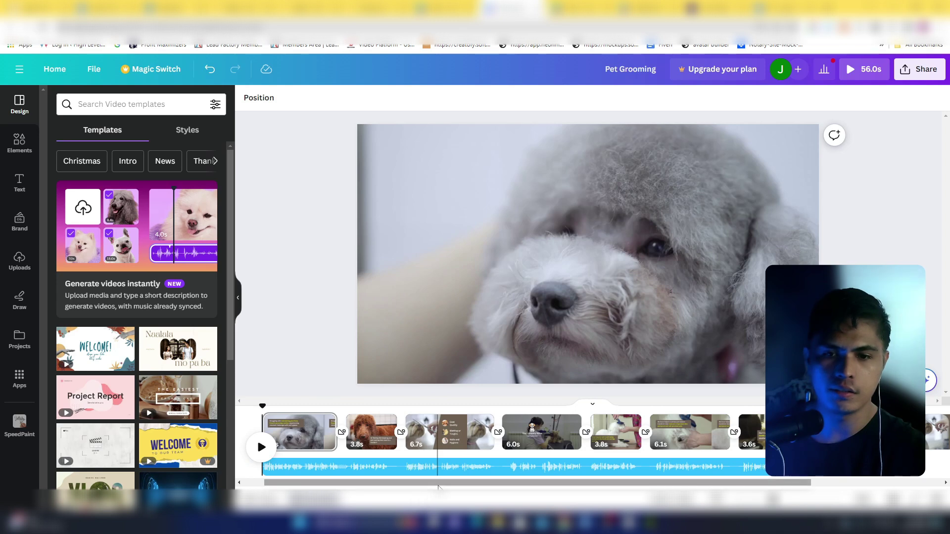
left_click(259, 443)
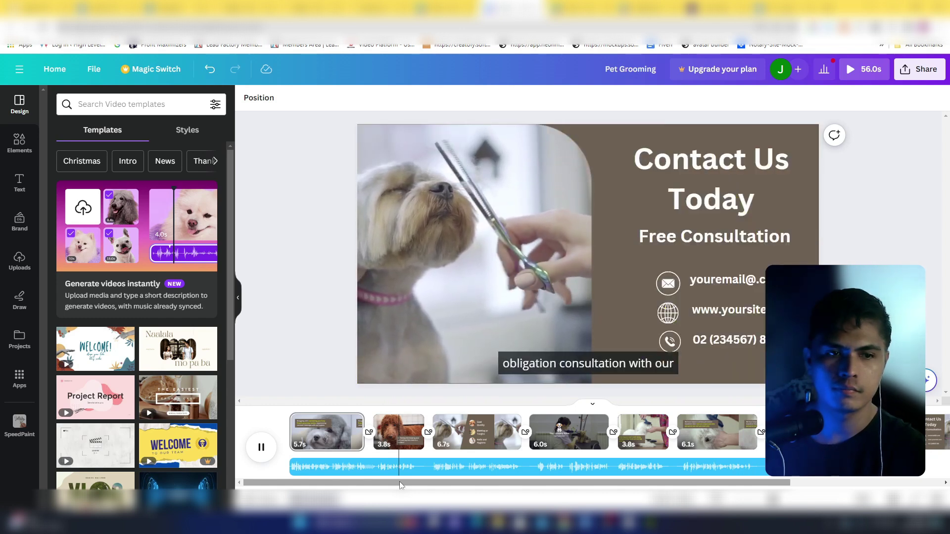
Pause playback and undo with Ctrl+Z to restore the removed second audio track
left_click_drag(401, 485, 334, 484)
key("space")
key("ctrl+z")
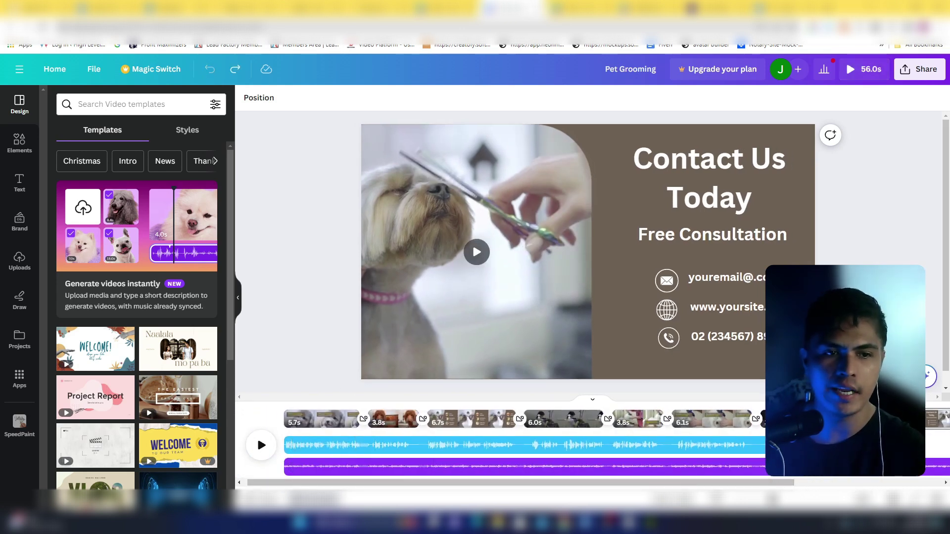
Replay the closing Contact Us scenes, then return playback to the opening clip at 0.0s
left_click(657, 404)
left_click_drag(656, 404, 290, 402)
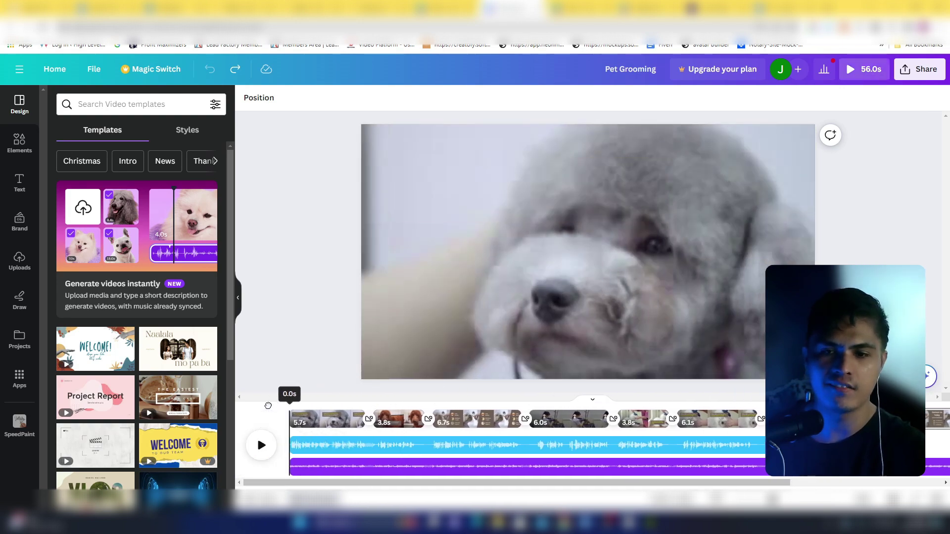
left_click(261, 444)
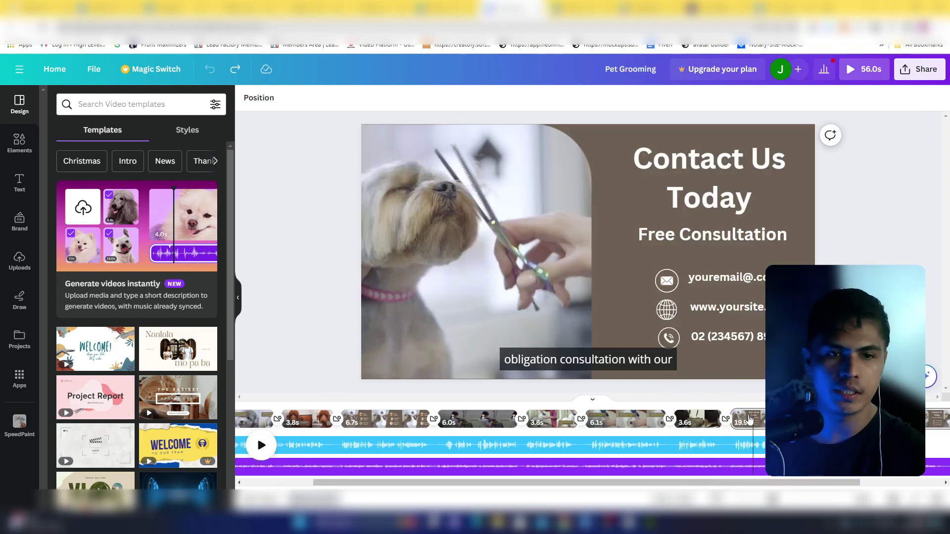
left_click(261, 445)
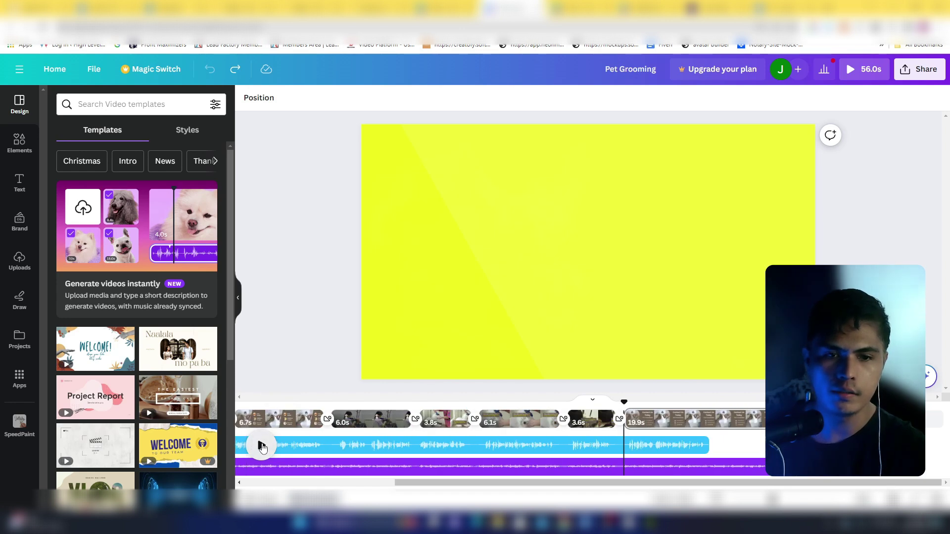
left_click(262, 447)
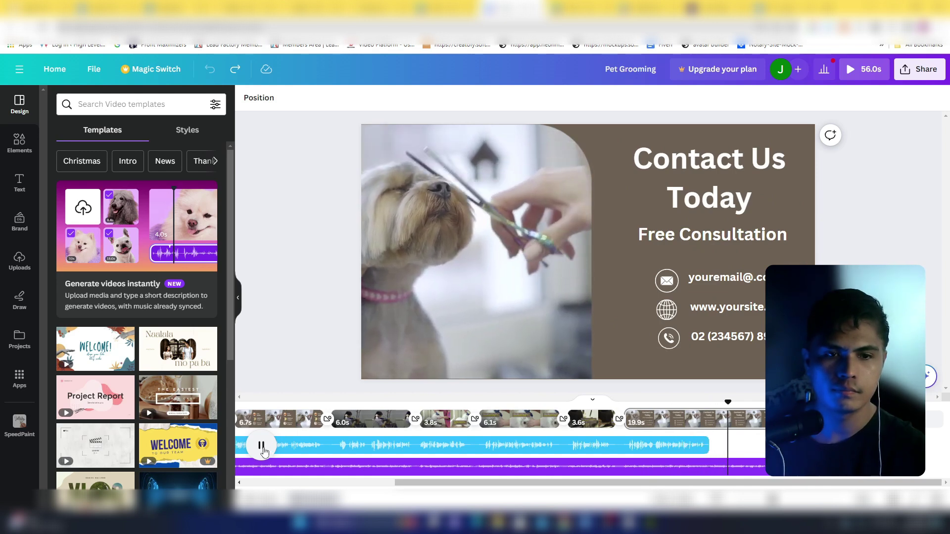
left_click(262, 446)
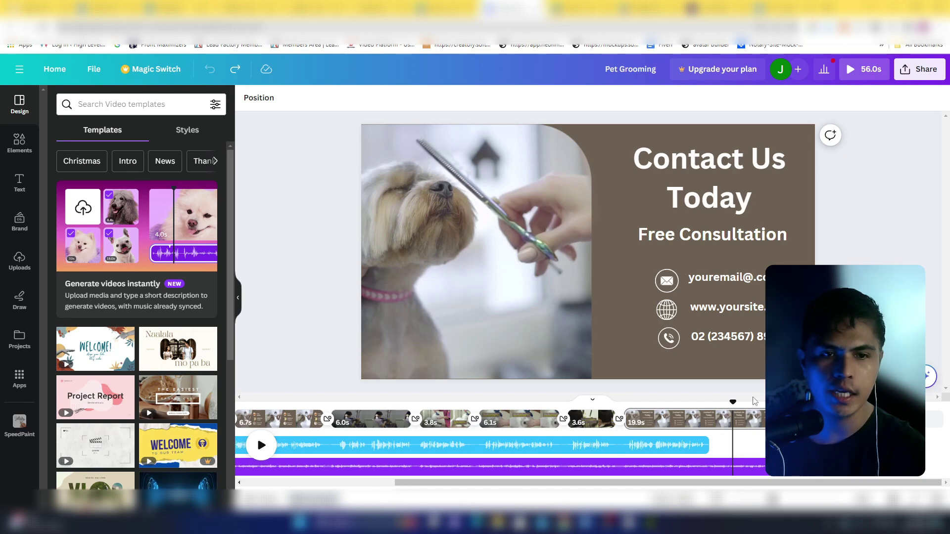
left_click(304, 416)
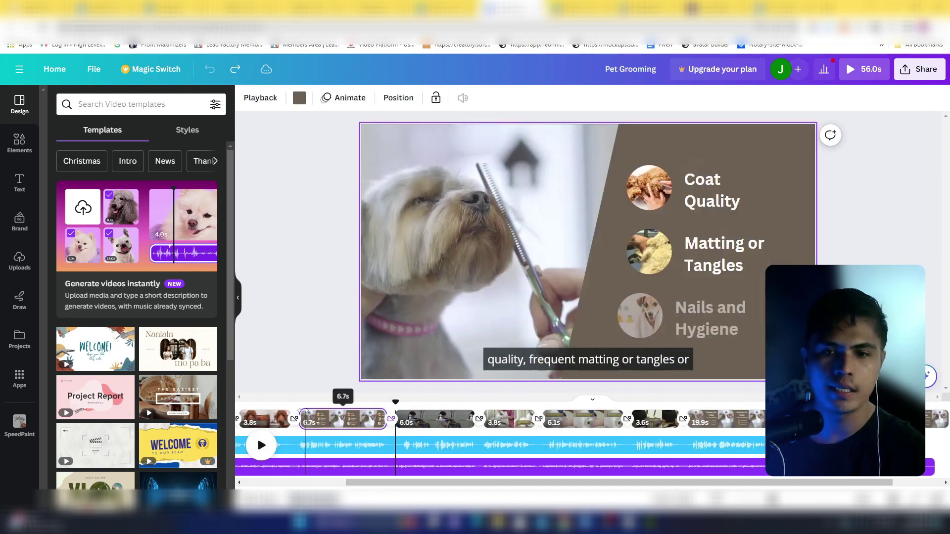
key("space")
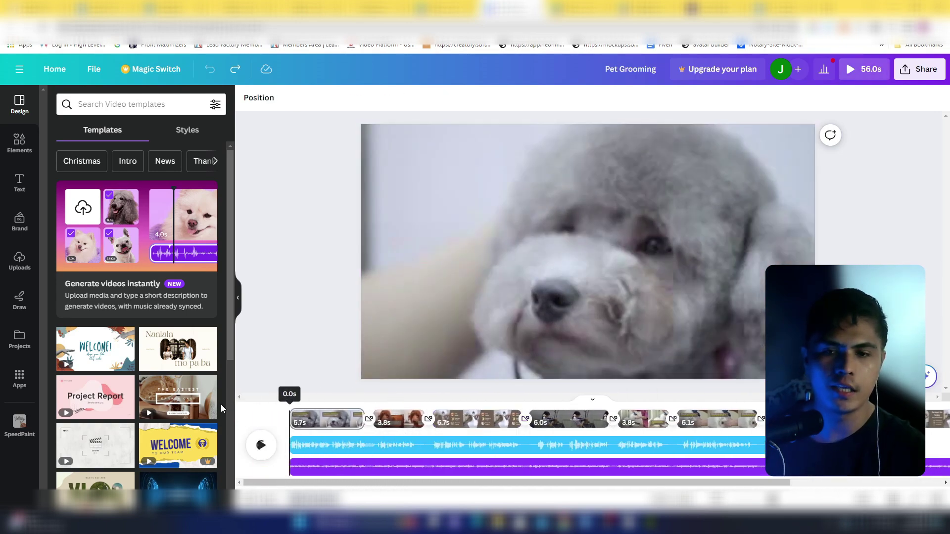
key("space")
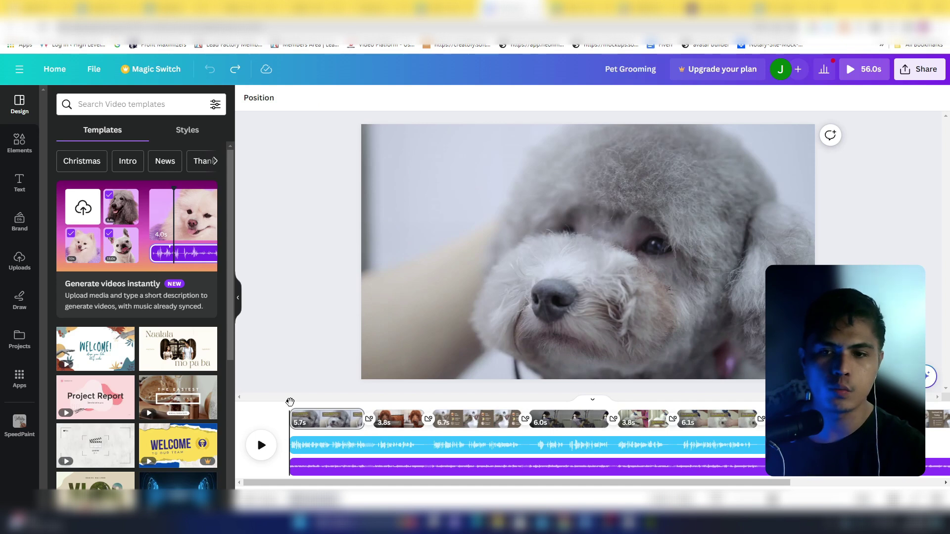
View the opening caption at 3.7s, then switch to the Local Video Matic sales page
left_click_drag(290, 402, 353, 401)
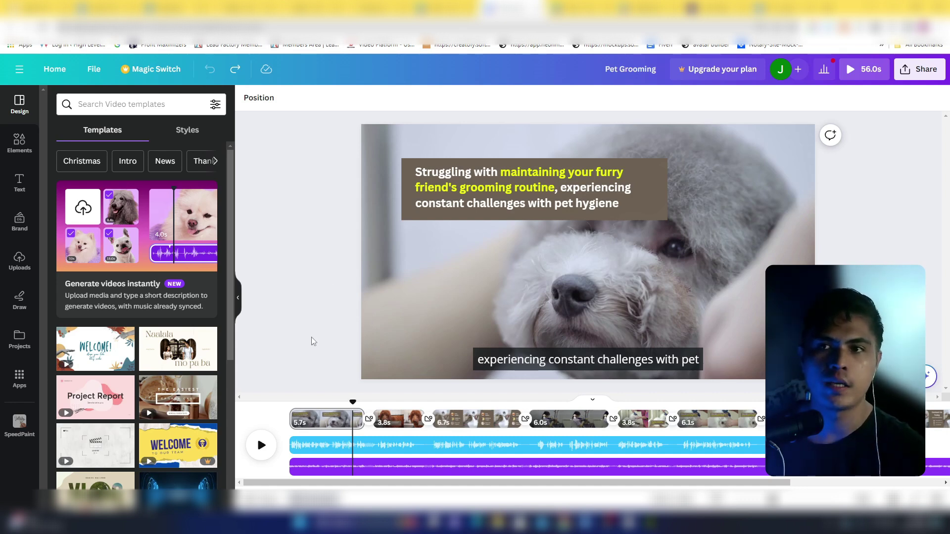
left_click(716, 7)
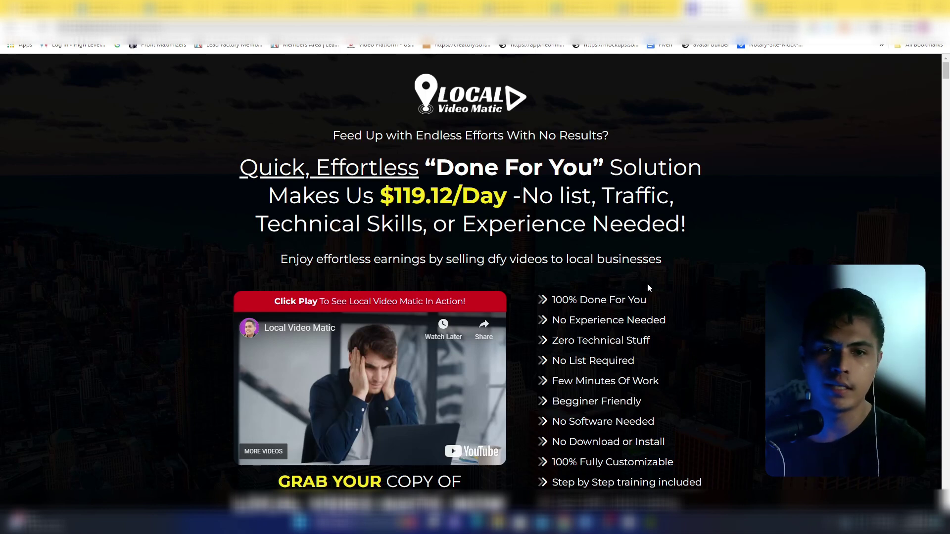
Scroll through the sales page's feature list, highlighting and then clearing the Experience Needed bullet
scroll(647, 284, "down", 2)
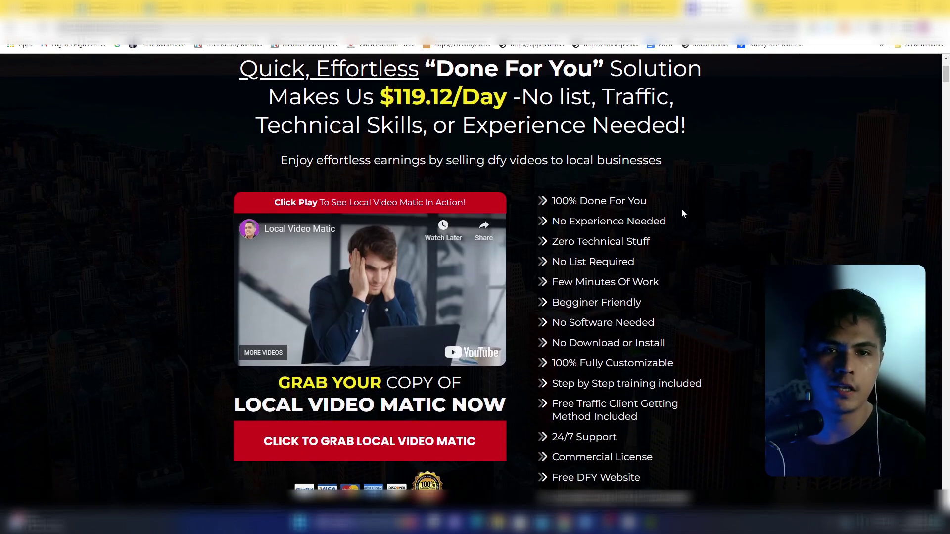
left_click_drag(567, 222, 682, 226)
left_click(634, 259)
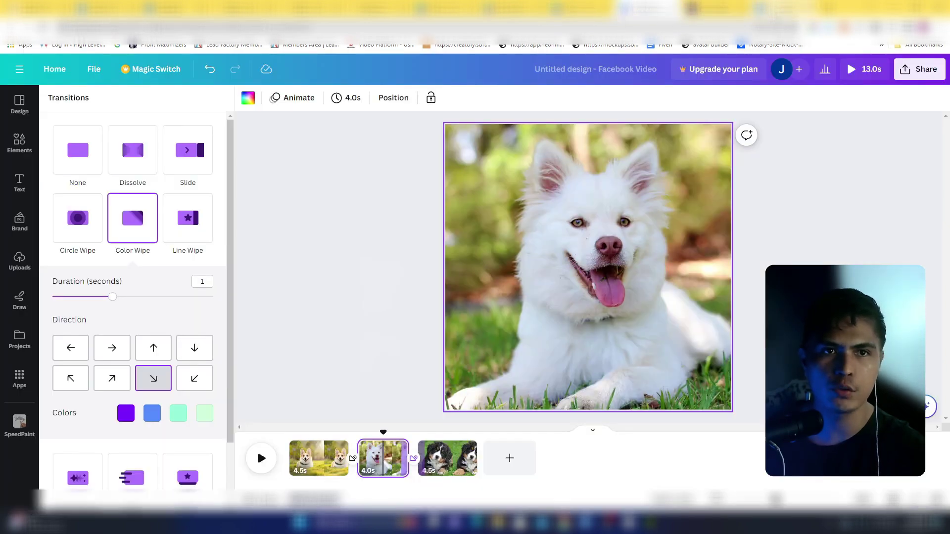
Open the Dentist template link from the template list in the Local Video Matic access doc
left_click(784, 8)
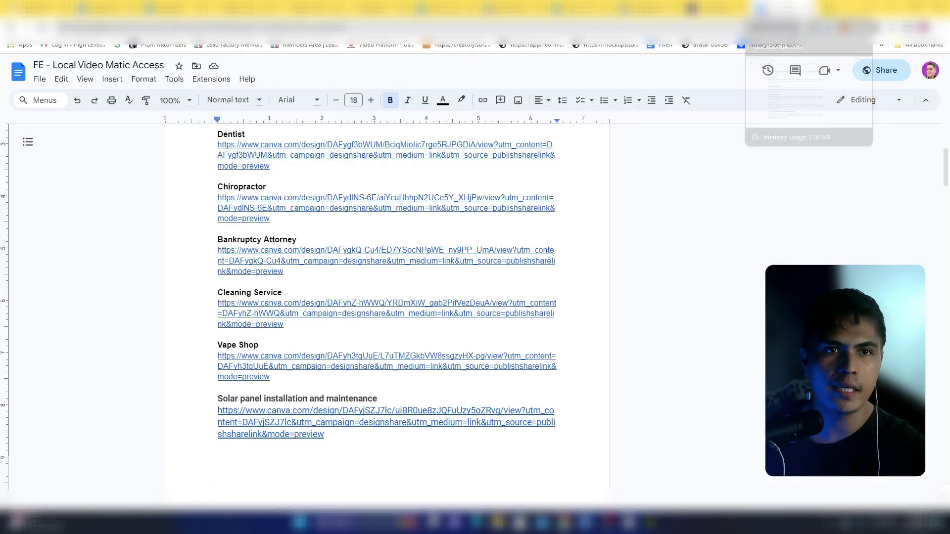
scroll(946, 168, "up", 5)
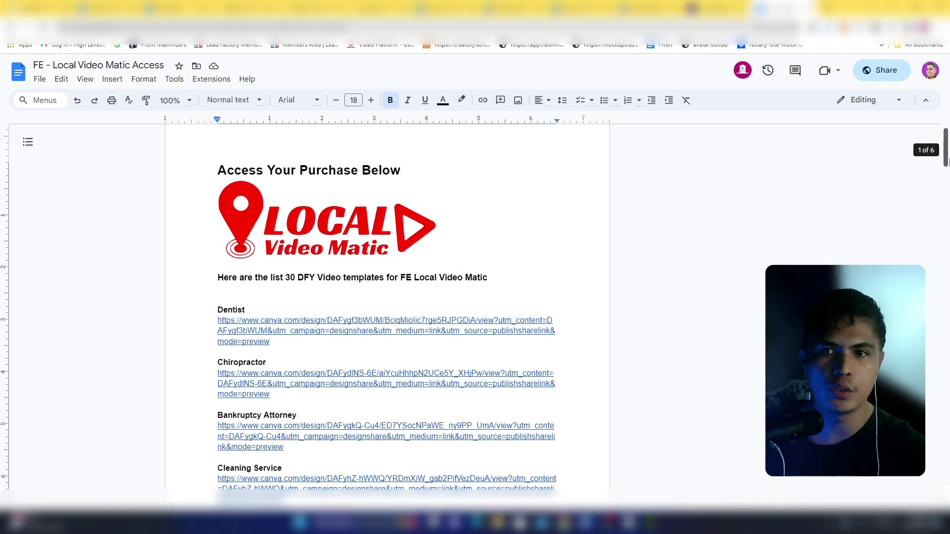
scroll(946, 179, "down", 3)
scroll(946, 179, "down", 1)
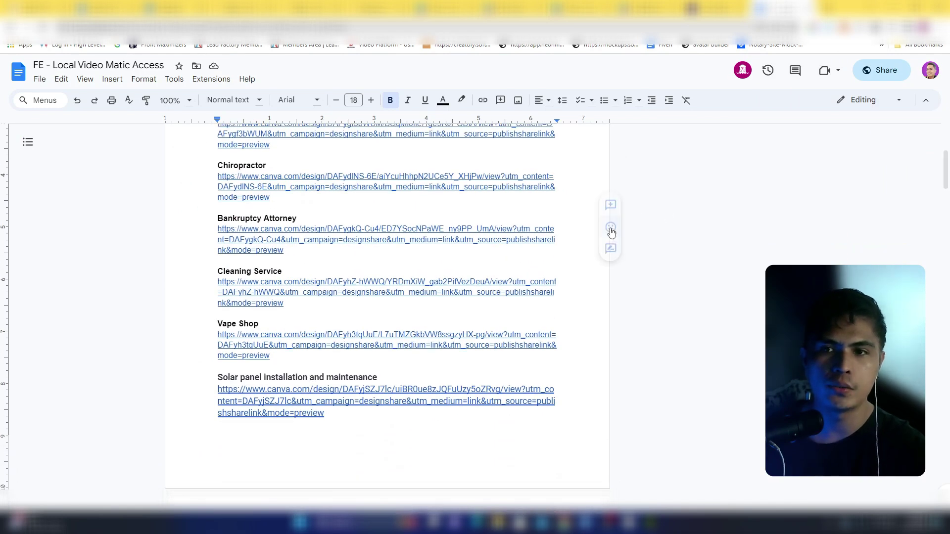
scroll(465, 221, "up", 1)
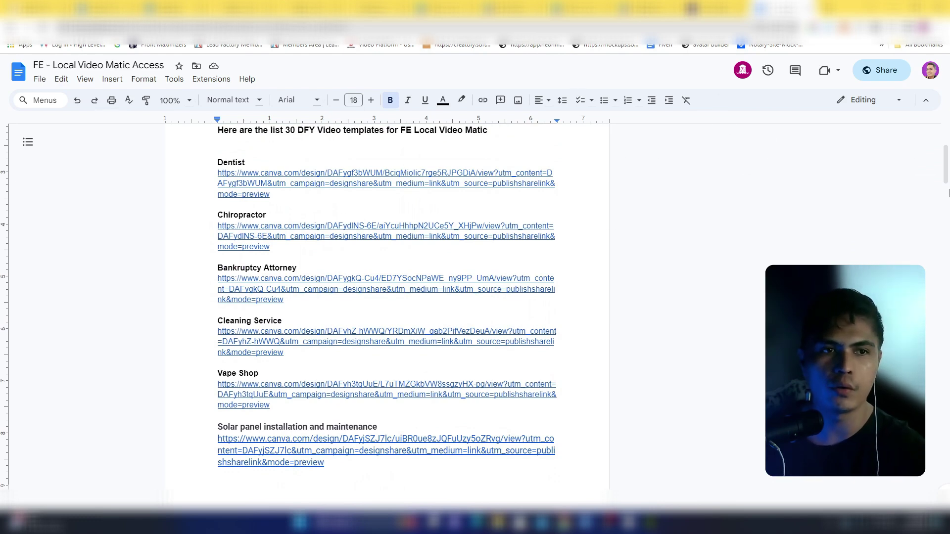
scroll(948, 177, "up", 1)
mouse_move(945, 179)
left_mouse_down()
mouse_move(946, 363)
mouse_move(946, 166)
mouse_move(946, 179)
left_mouse_up()
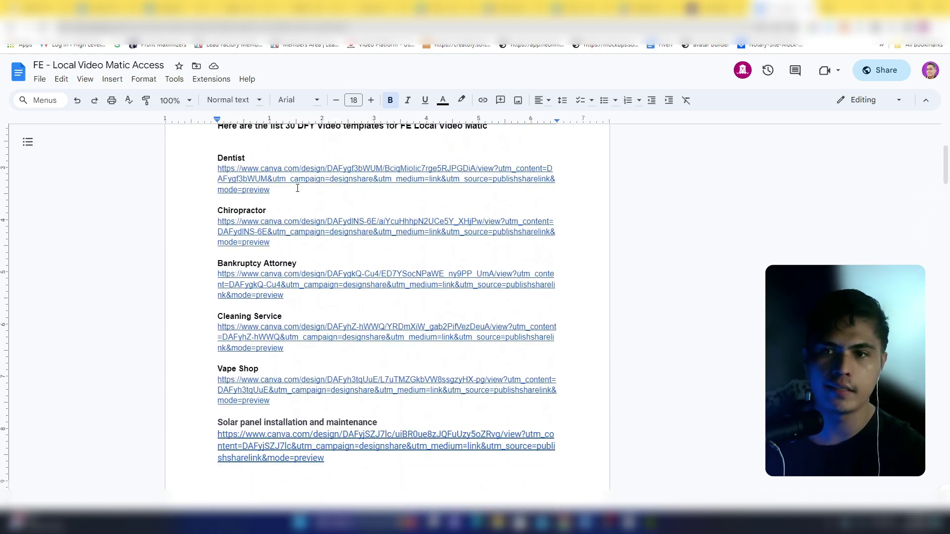
left_click(266, 180)
left_click(283, 209)
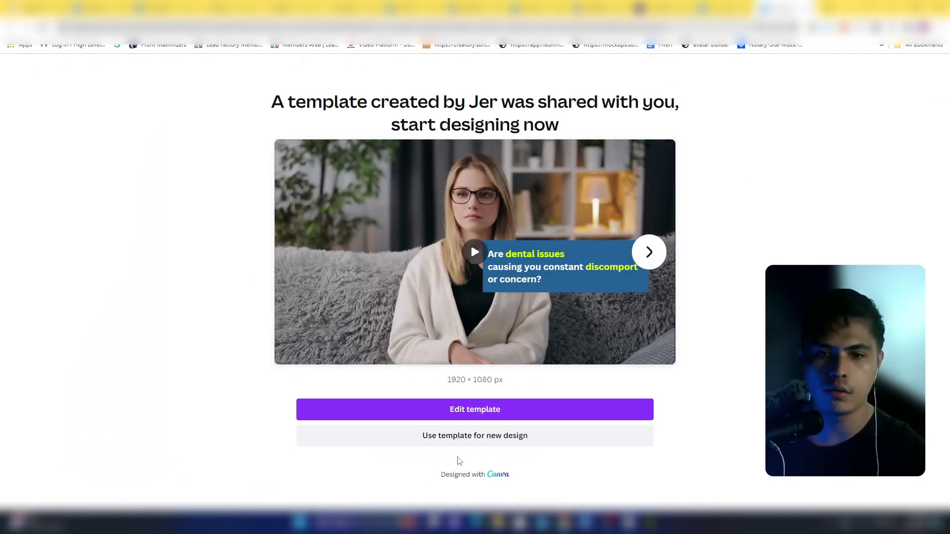
Create an editable copy of the dental template and preview its opening Toothaches pages
left_click(472, 441)
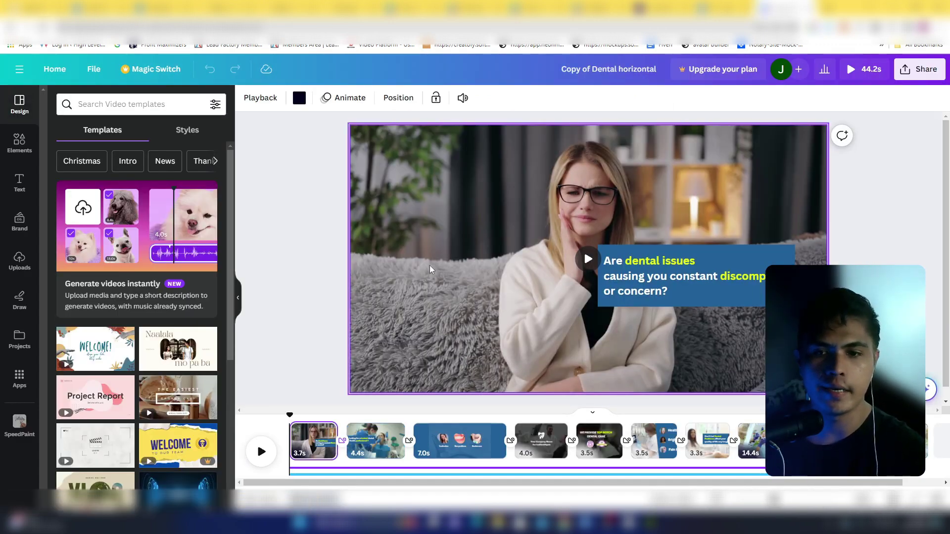
left_click(261, 451)
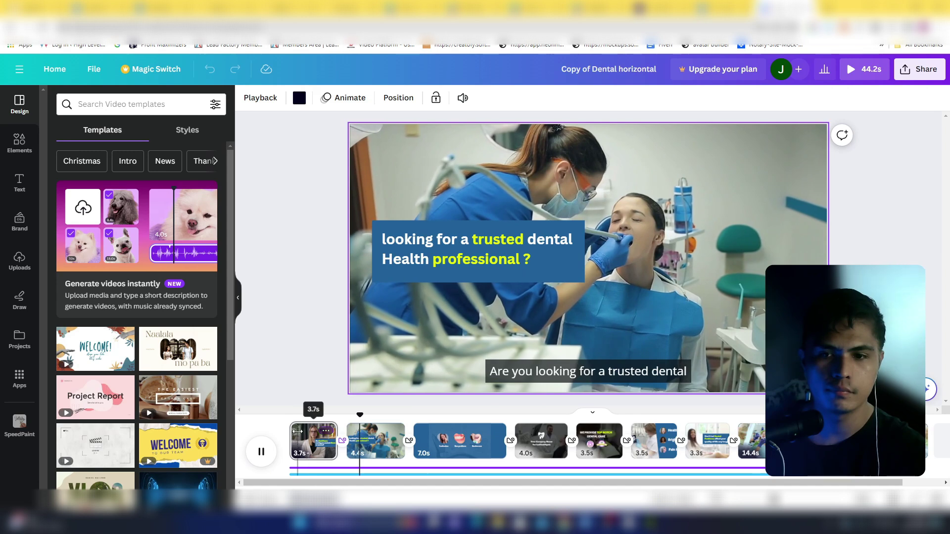
left_click(261, 452)
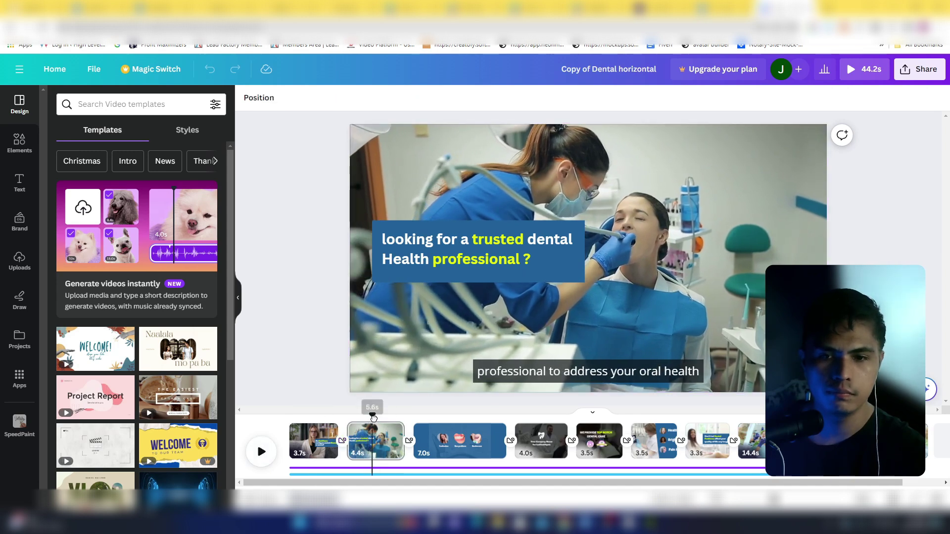
left_click_drag(371, 414, 415, 416)
left_click(261, 451)
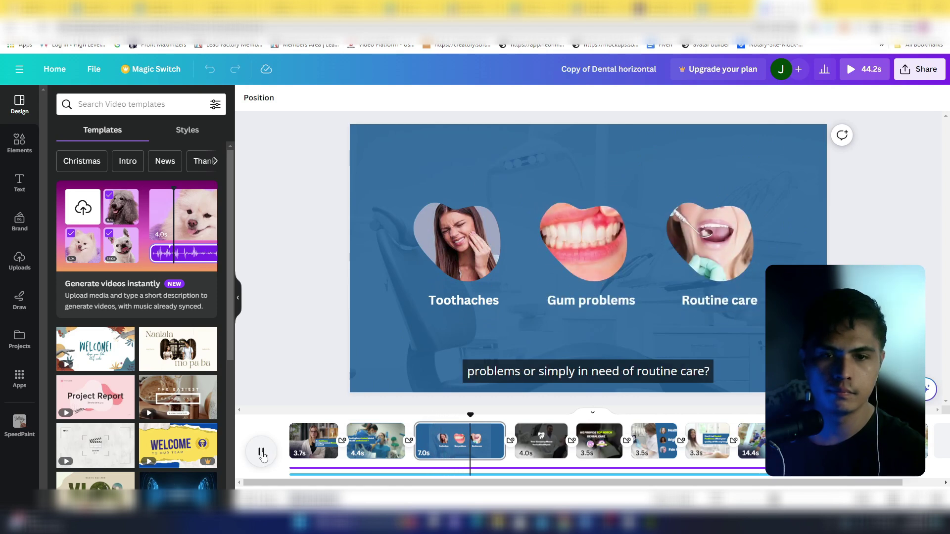
left_click(262, 453)
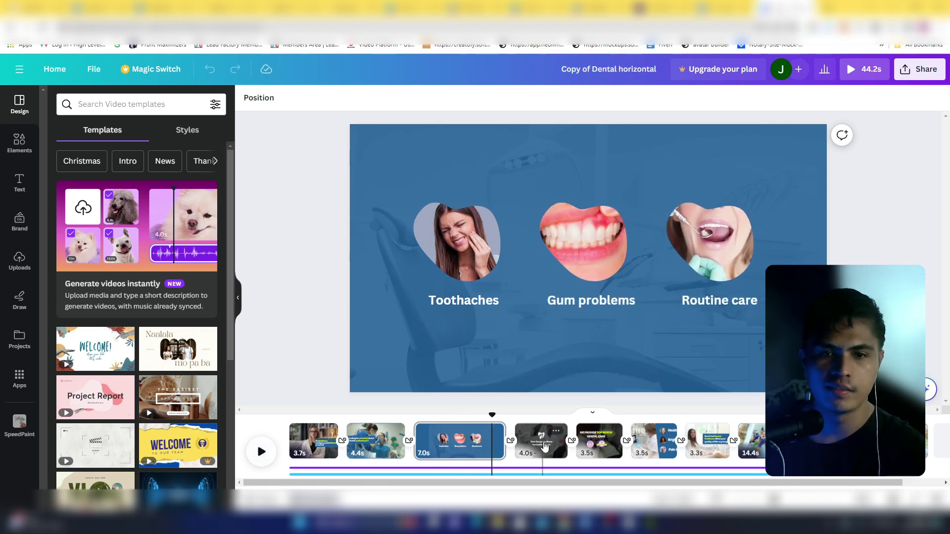
On the 4.0s Your Company Name page, ungroup the tooth logo and delete it
left_click(520, 417)
left_click(543, 438)
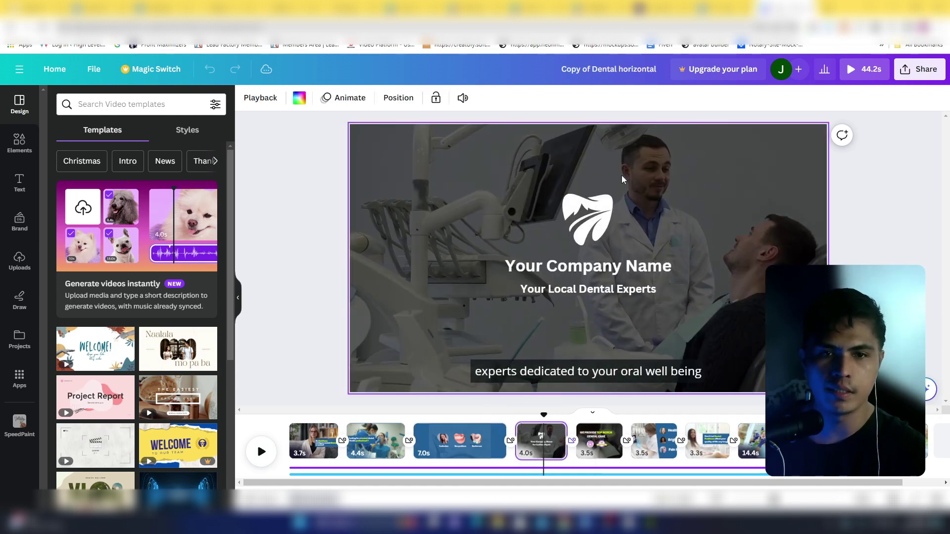
left_click(607, 234)
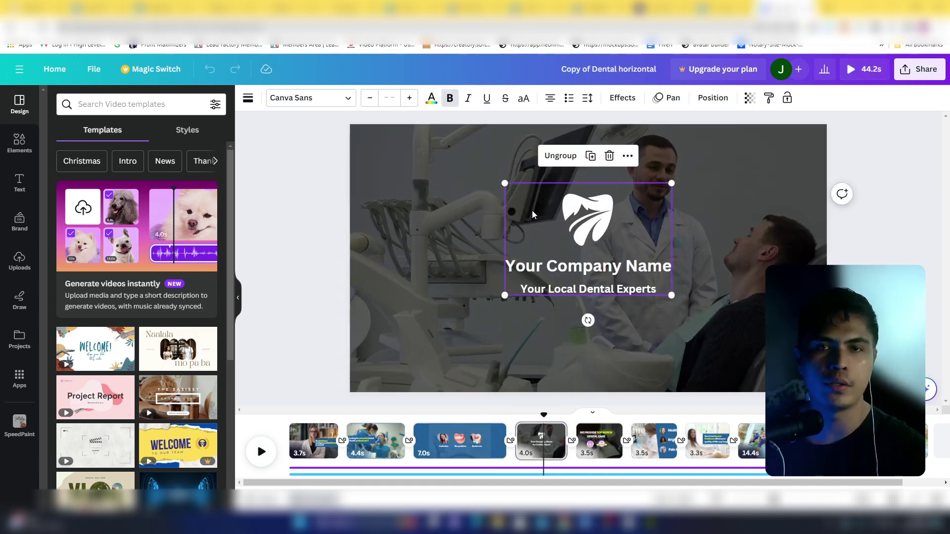
left_click(611, 224)
left_click(578, 155)
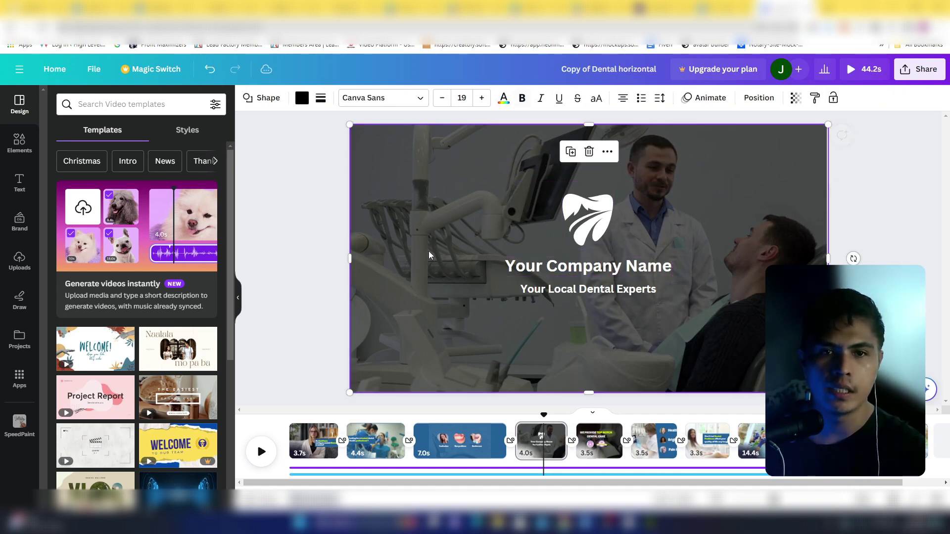
left_click(588, 218)
key("Delete")
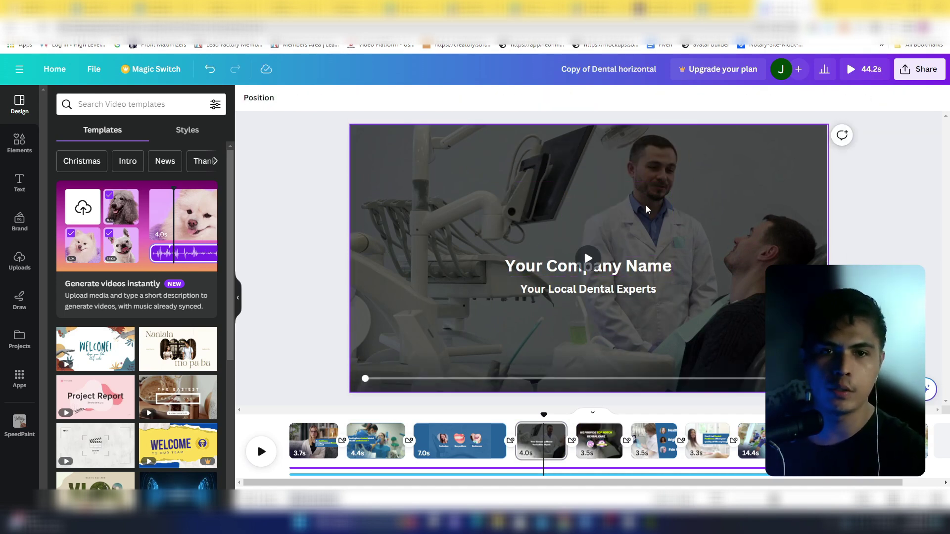
Cancel a file upload, then undo the deletion to restore the tooth logo above the company name
left_click(31, 267)
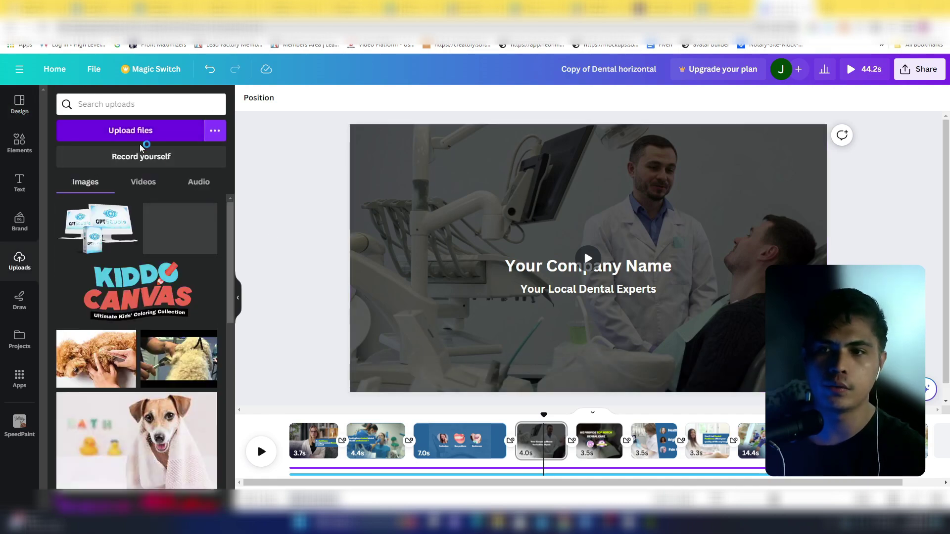
left_click(146, 133)
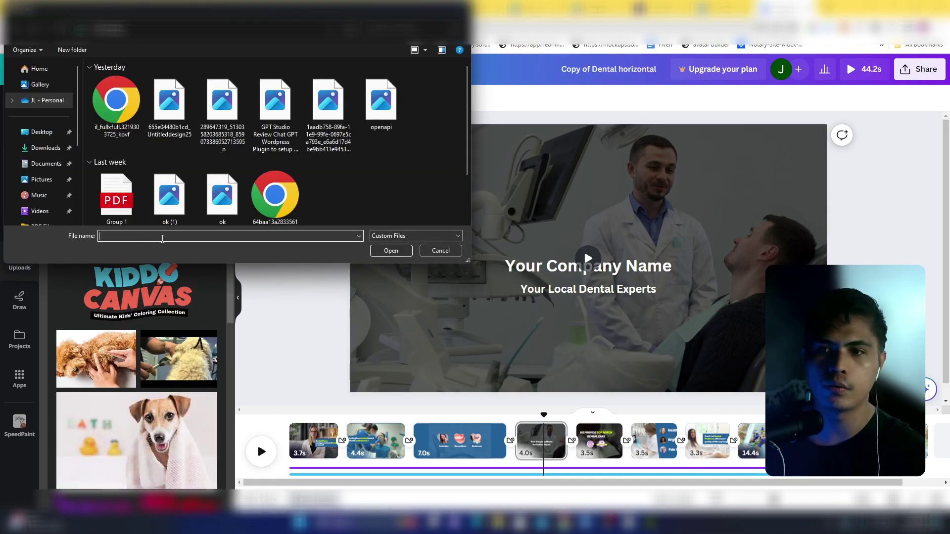
left_click(440, 251)
key("ctrl+z")
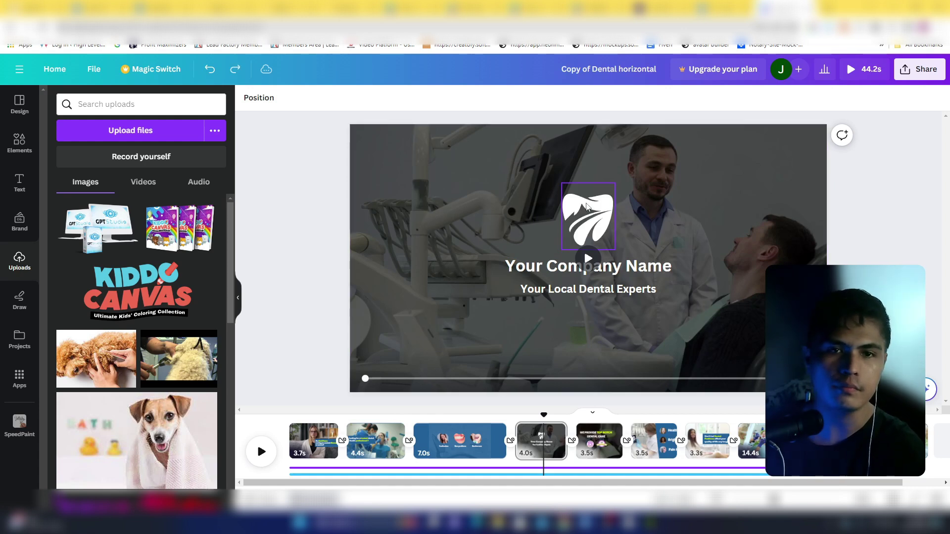
key("ctrl+z")
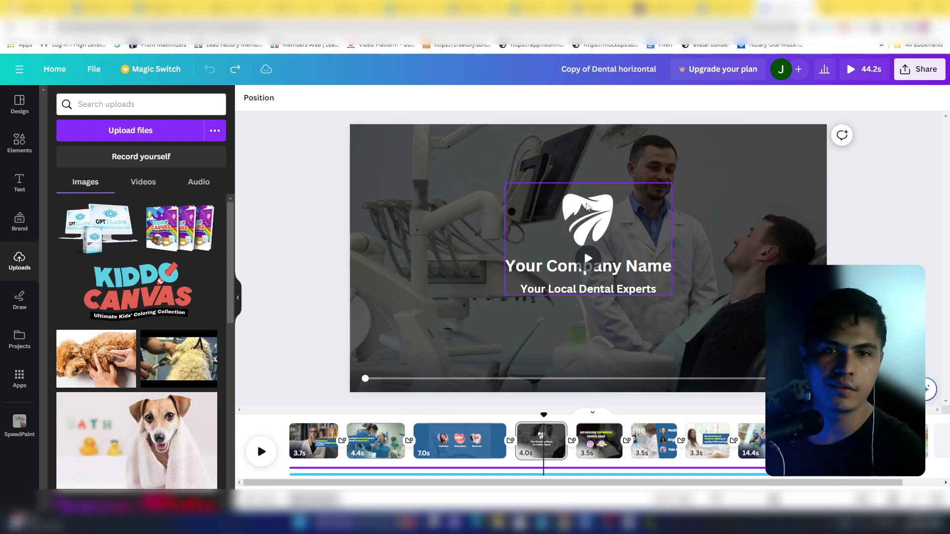
Skip ahead to the contact scene and inspect its email, website and phone lines
left_click_drag(544, 414, 752, 419)
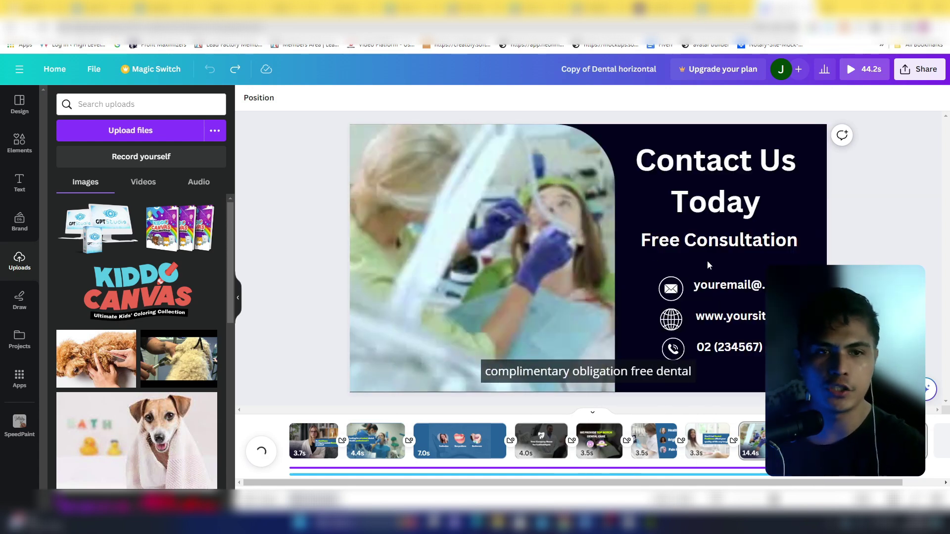
left_click(730, 293)
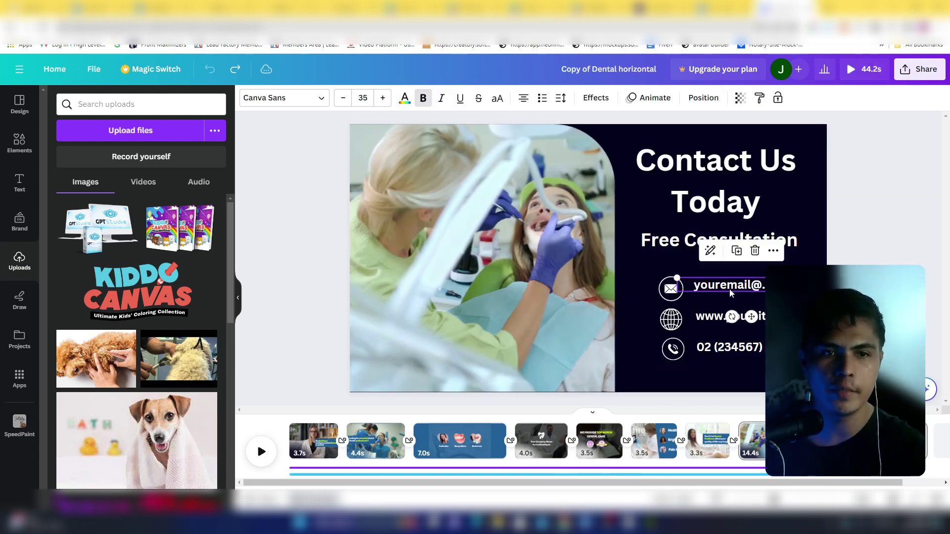
left_click(713, 319)
left_click(722, 346)
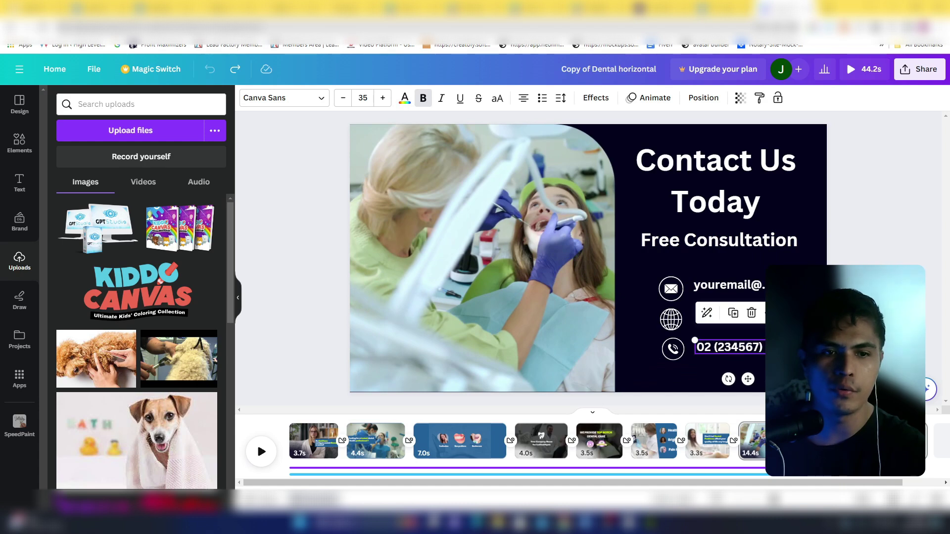
left_click(258, 443)
Return to the title scene and inspect the 38.4s music and 43.1s audio tracks
left_click_drag(802, 482, 845, 482)
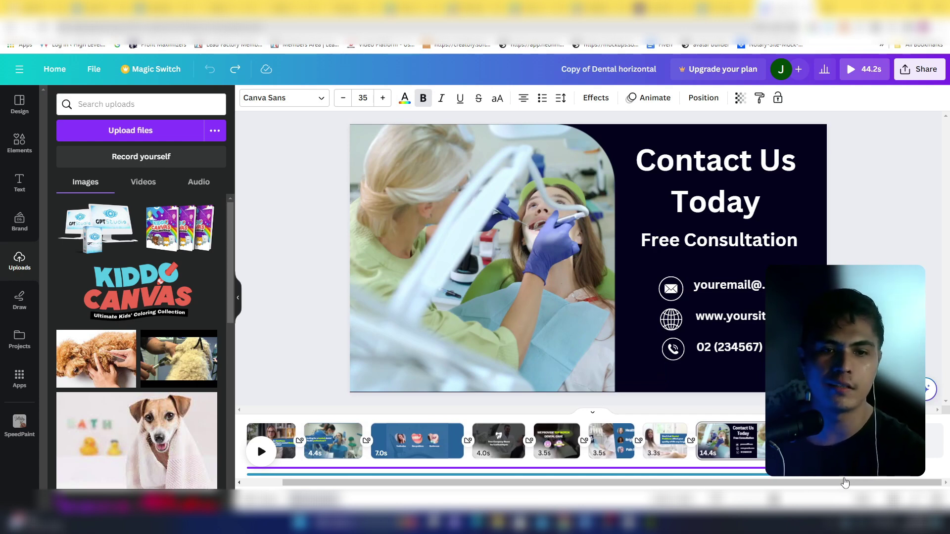
left_click_drag(845, 483, 805, 482)
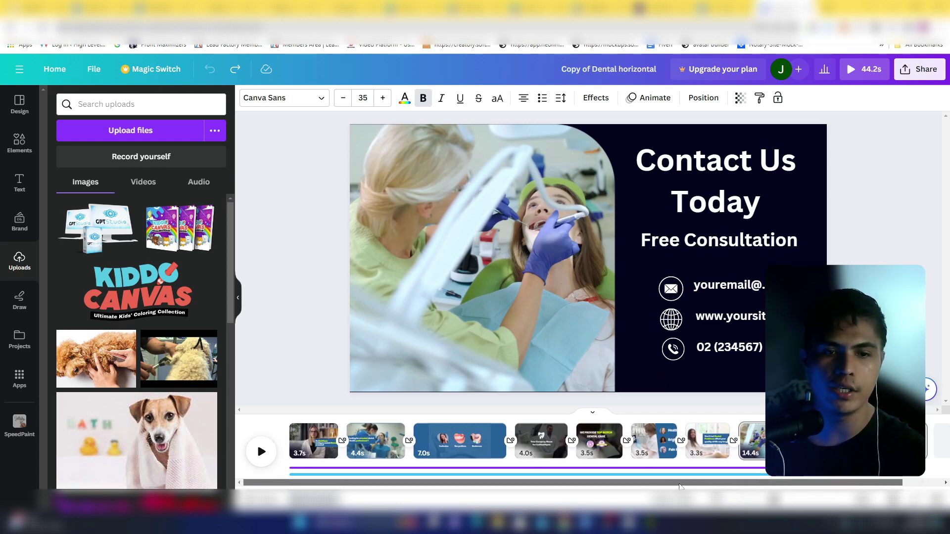
left_click_drag(732, 472, 525, 473)
left_click(524, 472)
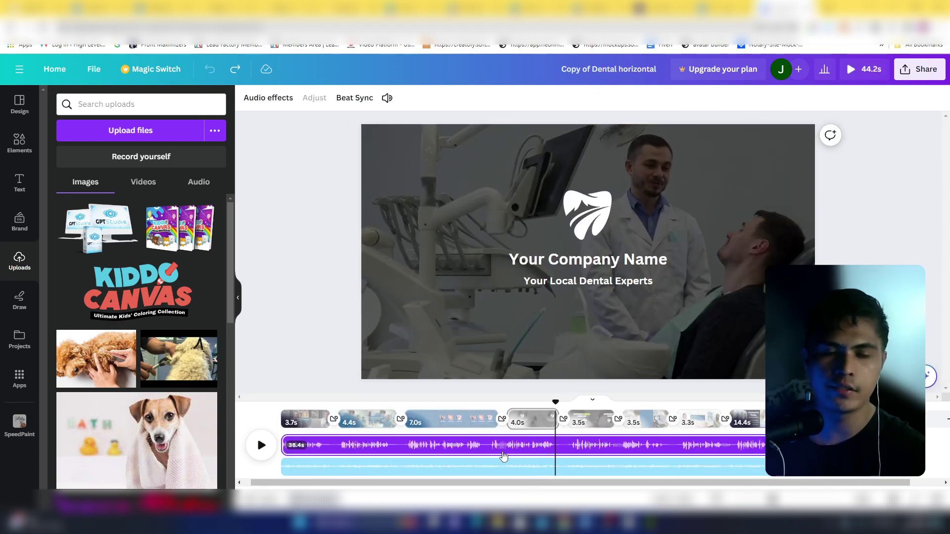
left_click(495, 466)
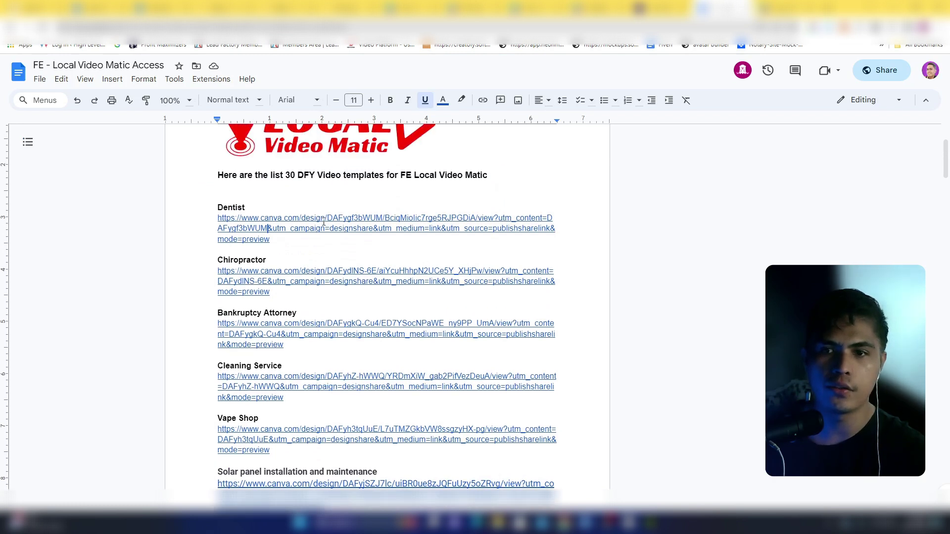
Scroll the DFY list, previewing the Chiropractor and Bankruptcy Attorney template links
scroll(324, 222, "down", 1)
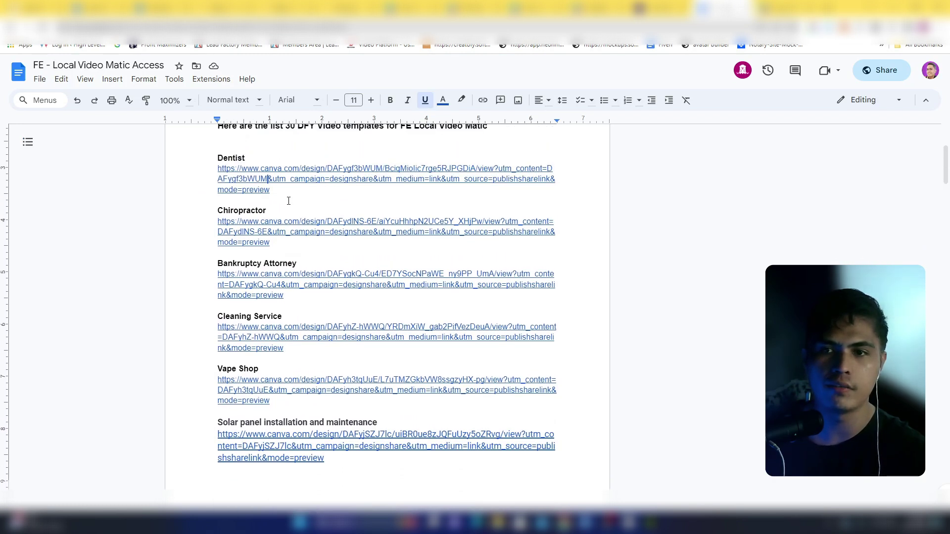
left_click(212, 222)
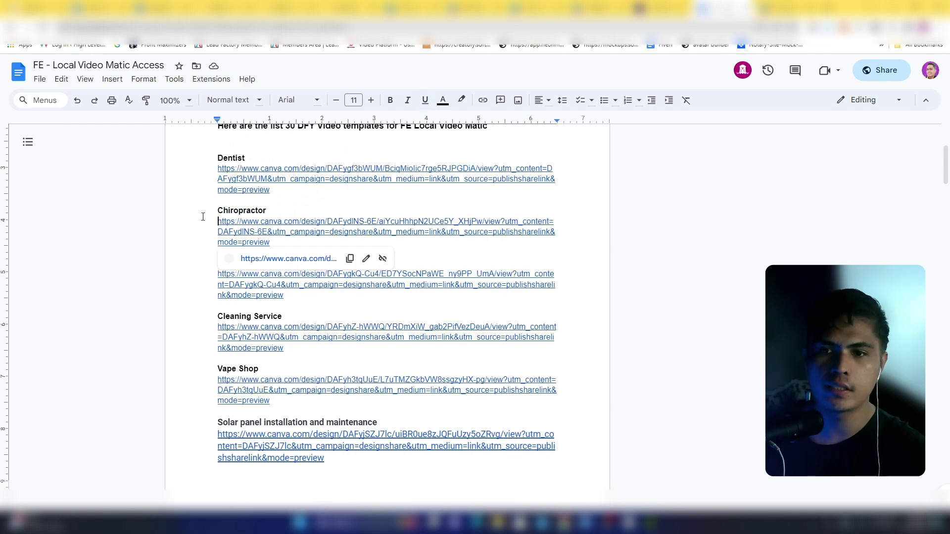
scroll(212, 223, "down", 1)
left_click(218, 251)
left_click(210, 212)
Open the Solar panel installation and maintenance template link in a new tab
scroll(210, 212, "down", 3)
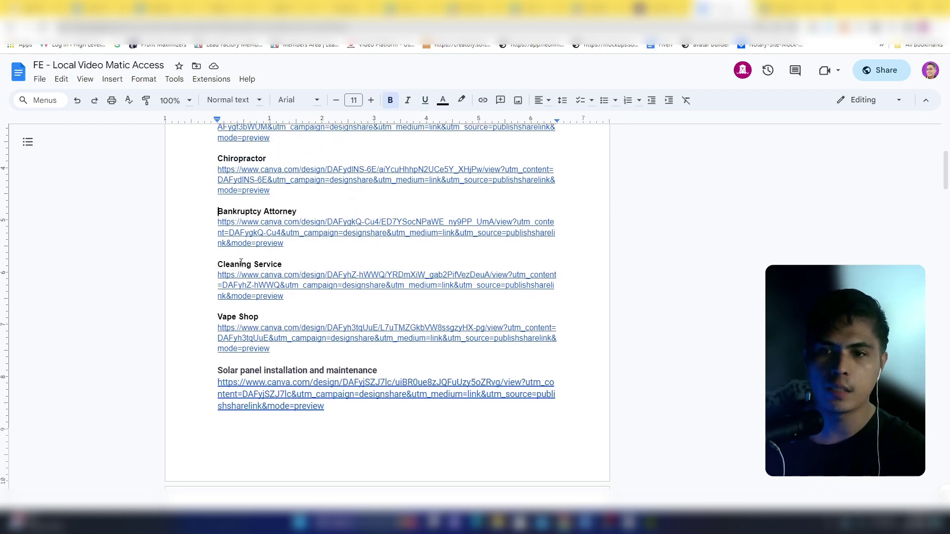
left_click(198, 183)
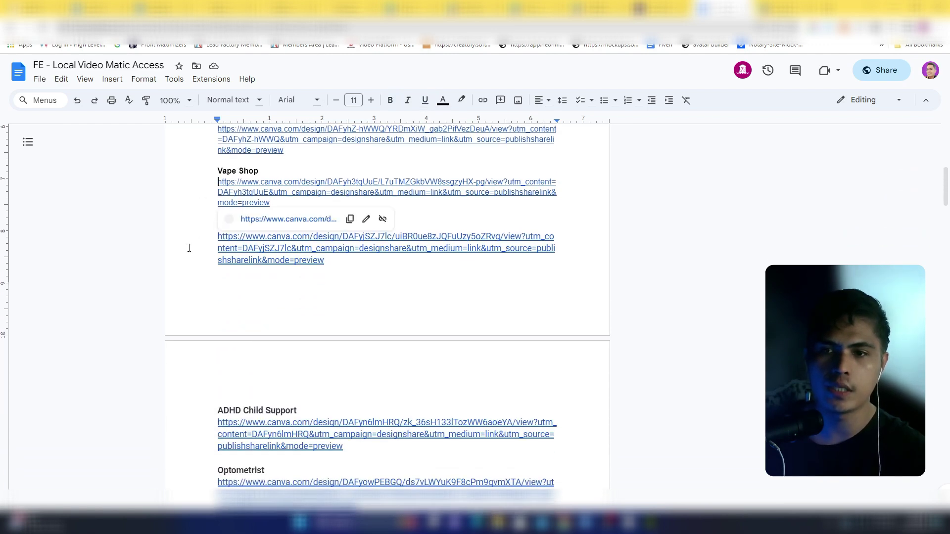
left_click(198, 242)
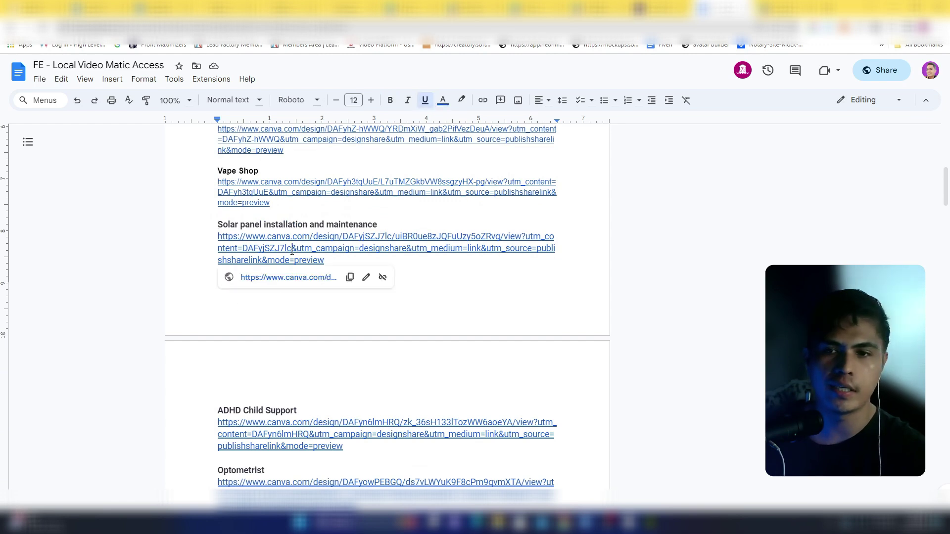
left_click(252, 277)
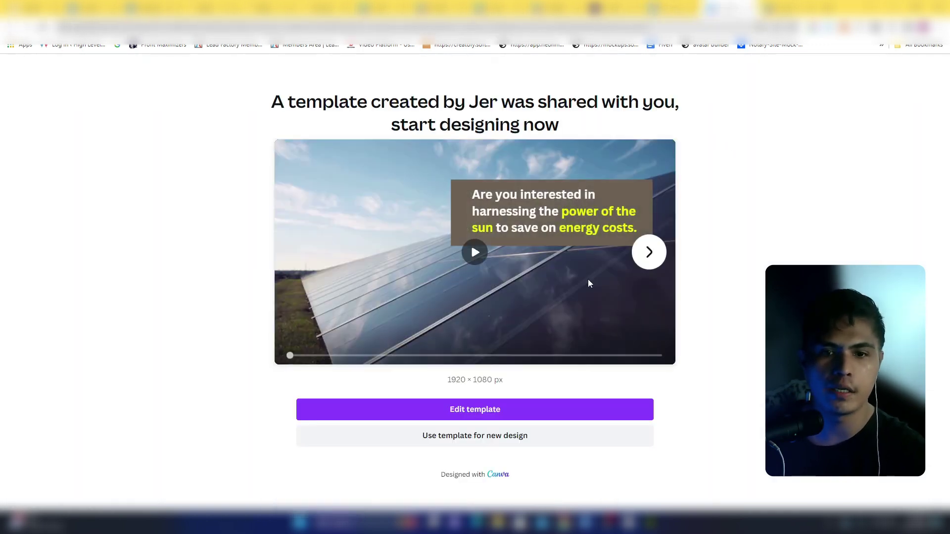
Make a new design from the Solar Panel template and preview its playback
left_click(475, 435)
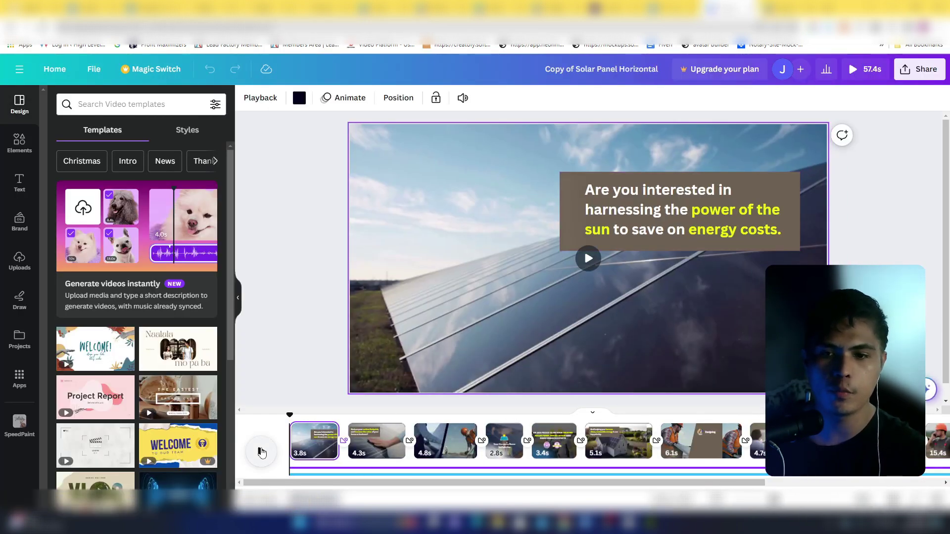
left_click(261, 451)
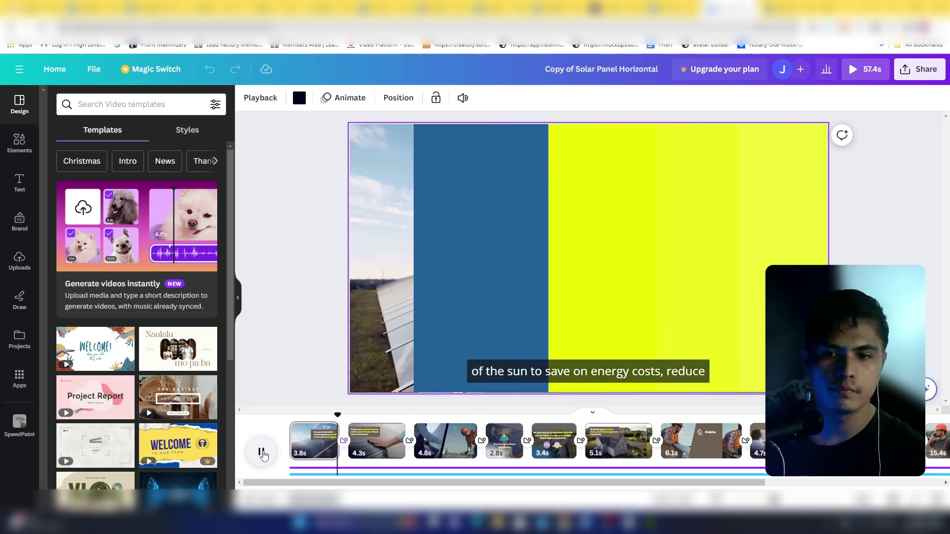
left_click(262, 454)
Review the company name and Designing scenes, undoing an accidental move of the worker video
left_click(376, 431)
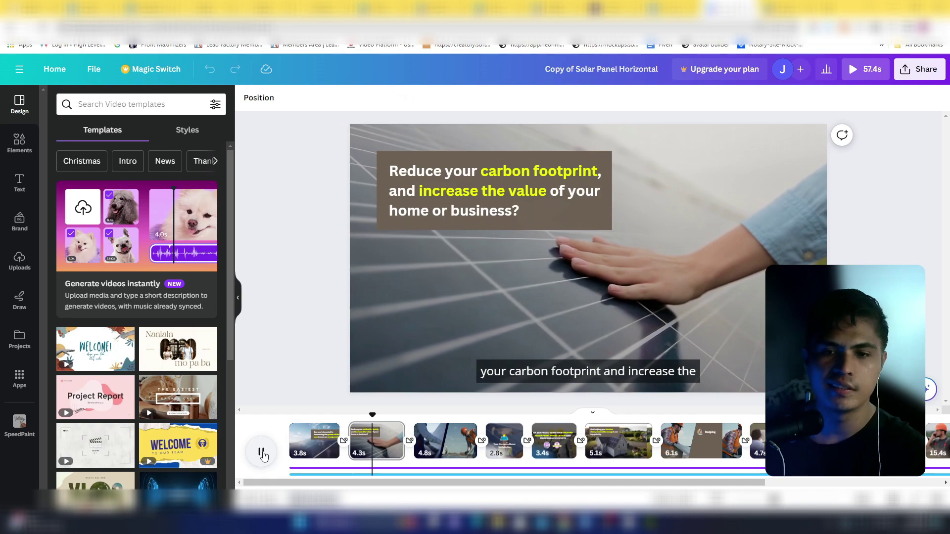
left_click(506, 446)
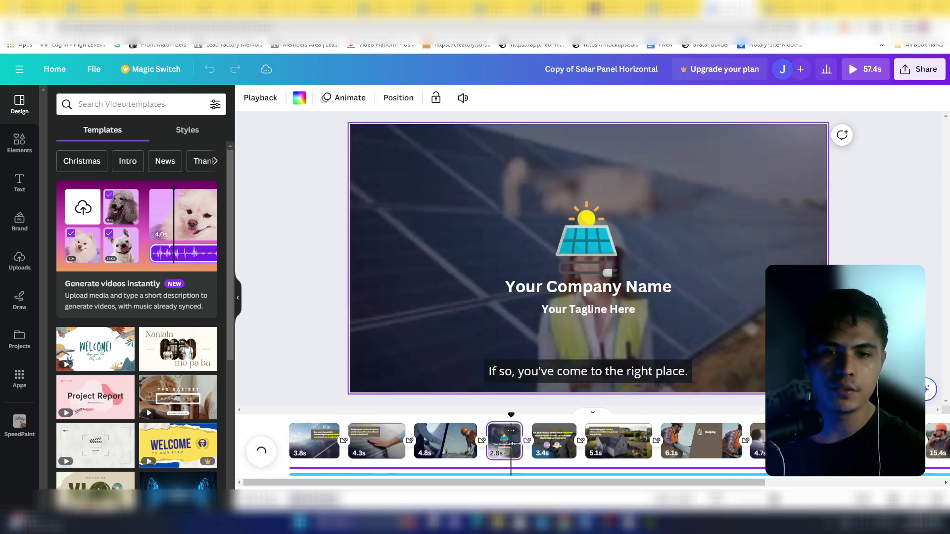
left_click(594, 270)
left_click(555, 440)
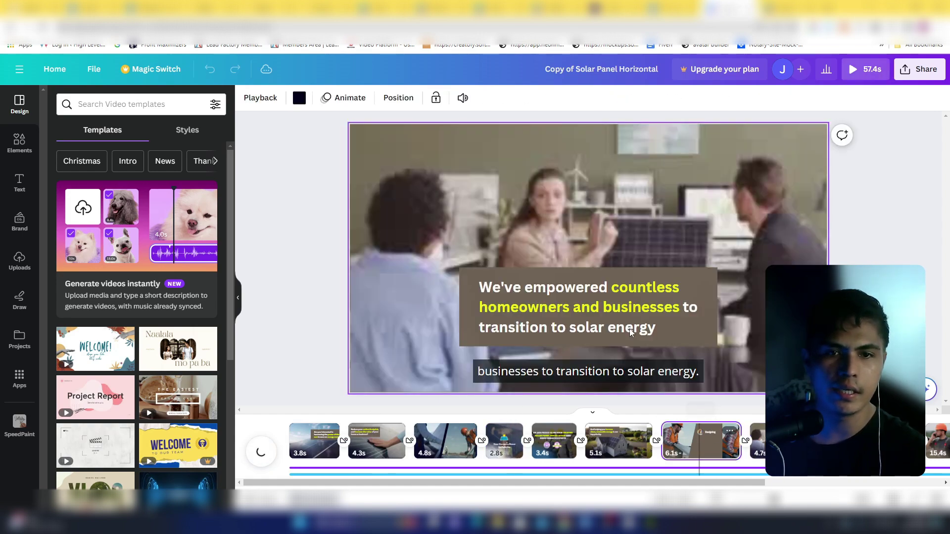
left_click(701, 440)
left_click(545, 220)
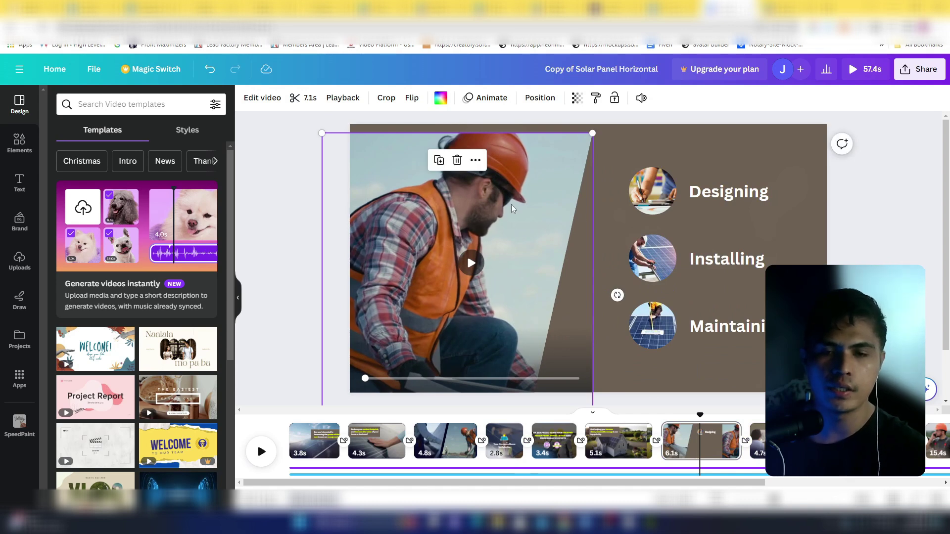
key("ctrl+z")
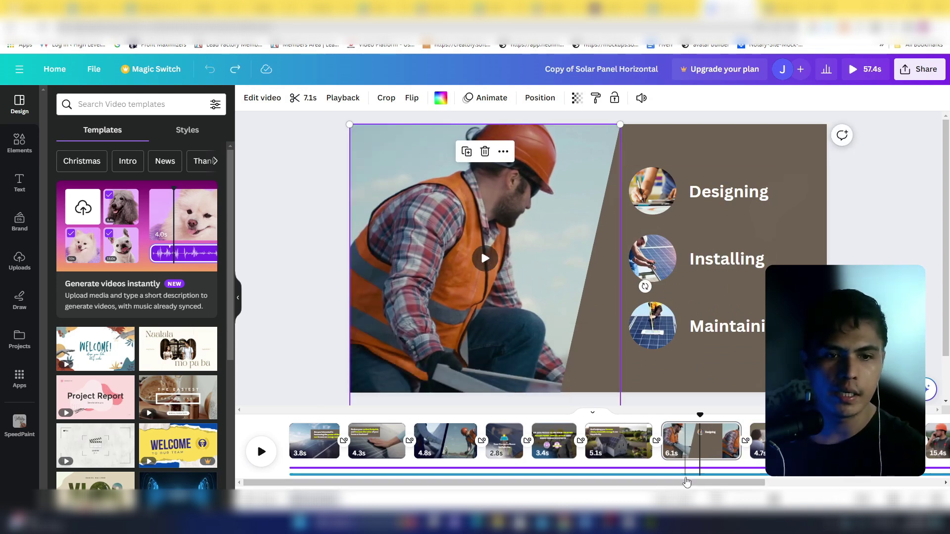
Check the background audio and Contact Us website and phone lines, then bring up sharing options
left_click(785, 474)
scroll(714, 441, "right", 5)
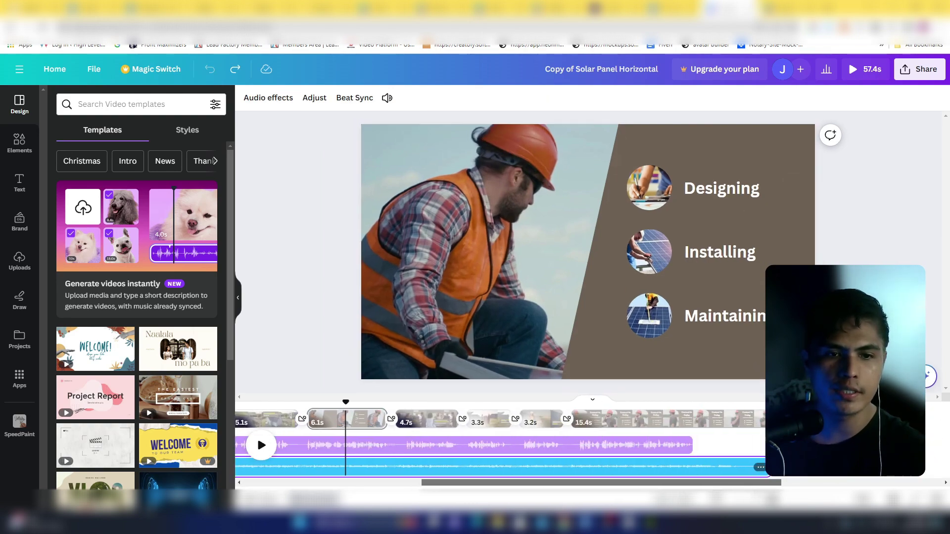
left_click(714, 440)
left_click(693, 308)
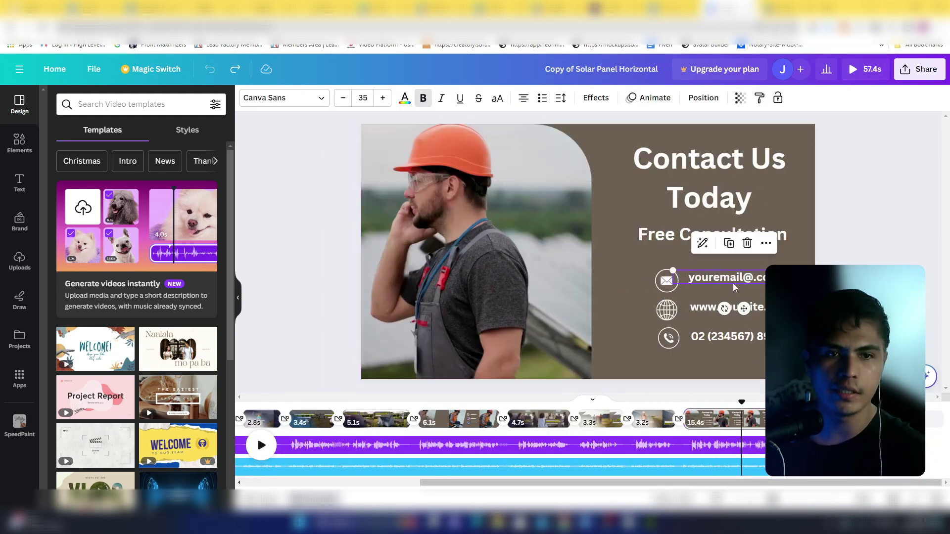
left_click(703, 337)
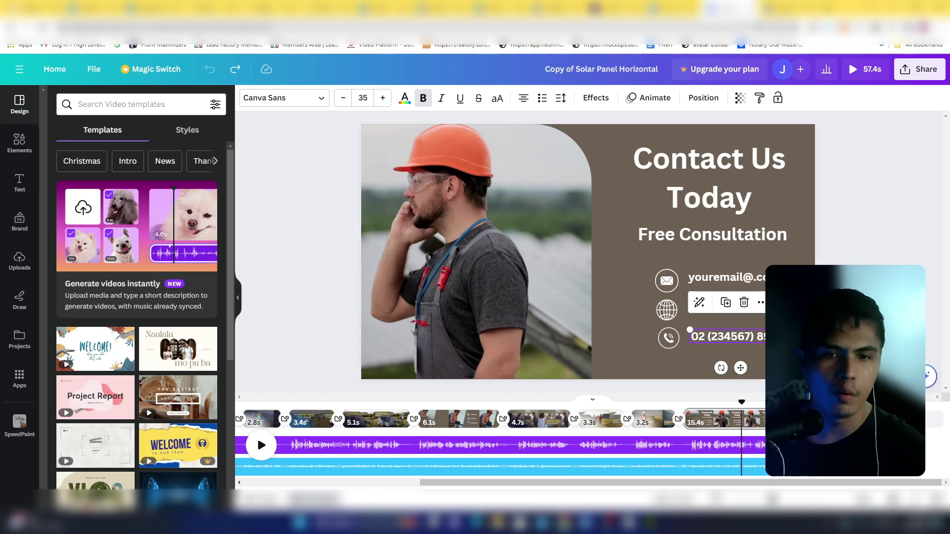
scroll(686, 476, "left", 2)
scroll(556, 450, "right", 2)
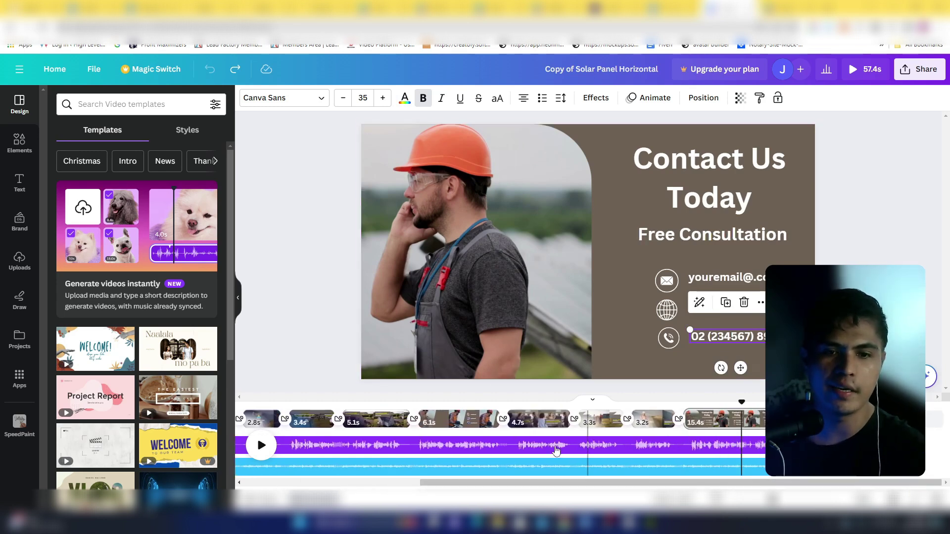
left_click(938, 76)
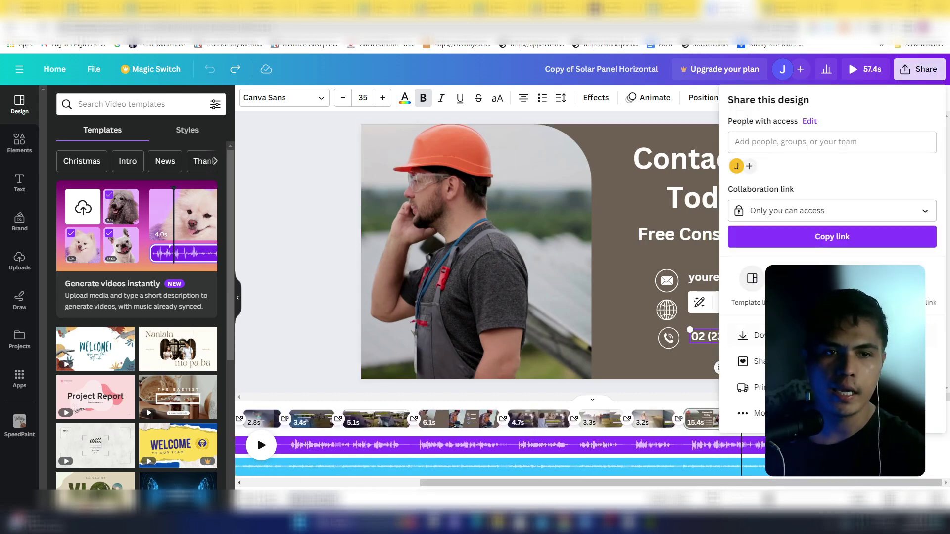